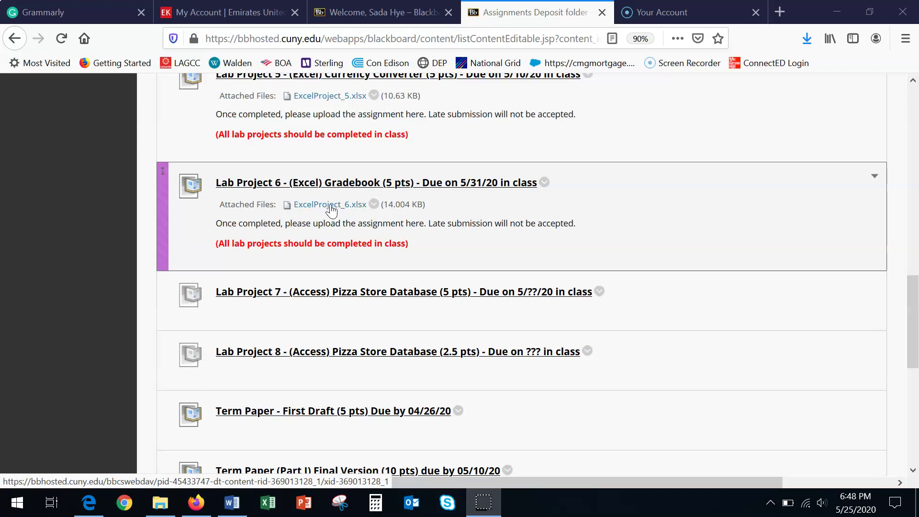
Open the ExcelProject_6.xlsx attachment in Excel 2016 from the assignment page
click(331, 209)
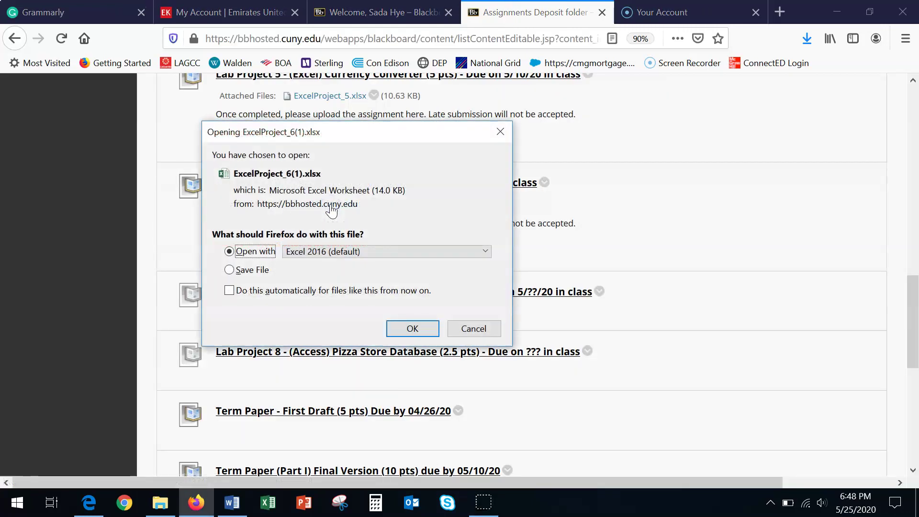
click(415, 330)
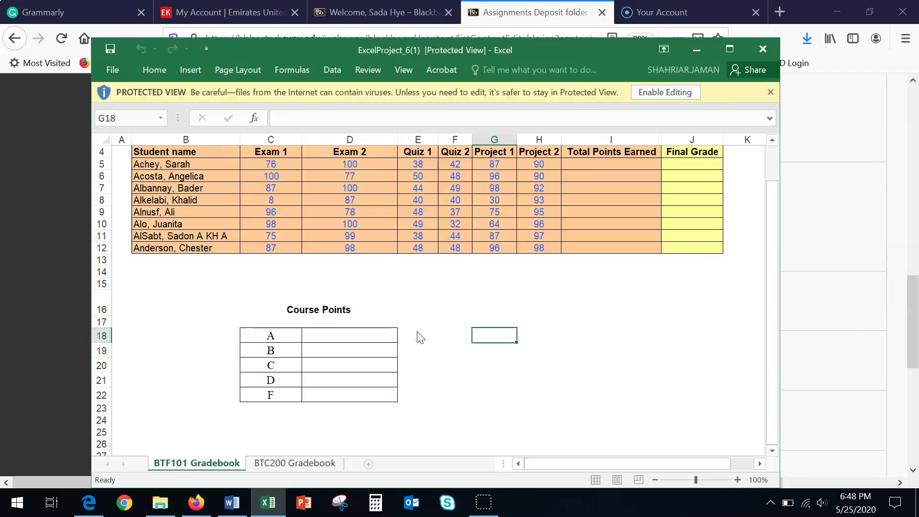
Enable editing of the workbook and move the Excel window to the right
click(663, 92)
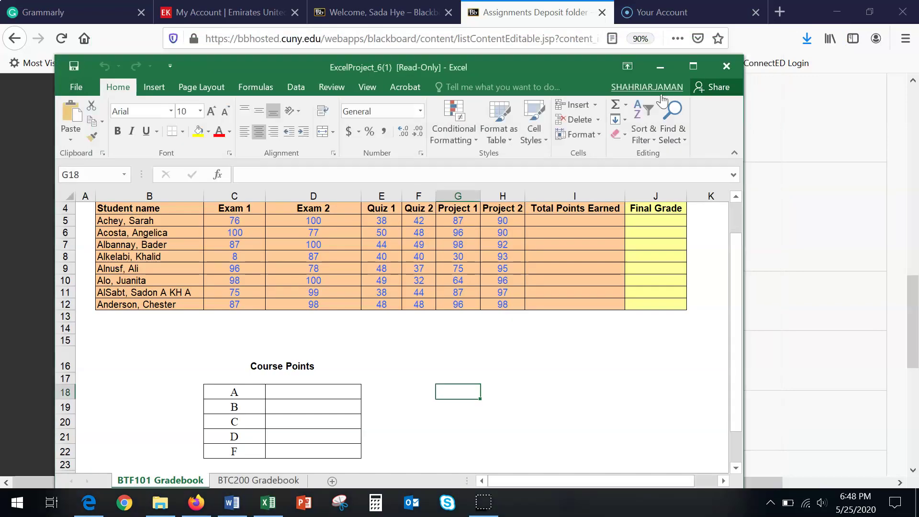
drag(378, 68, 505, 34)
click(574, 354)
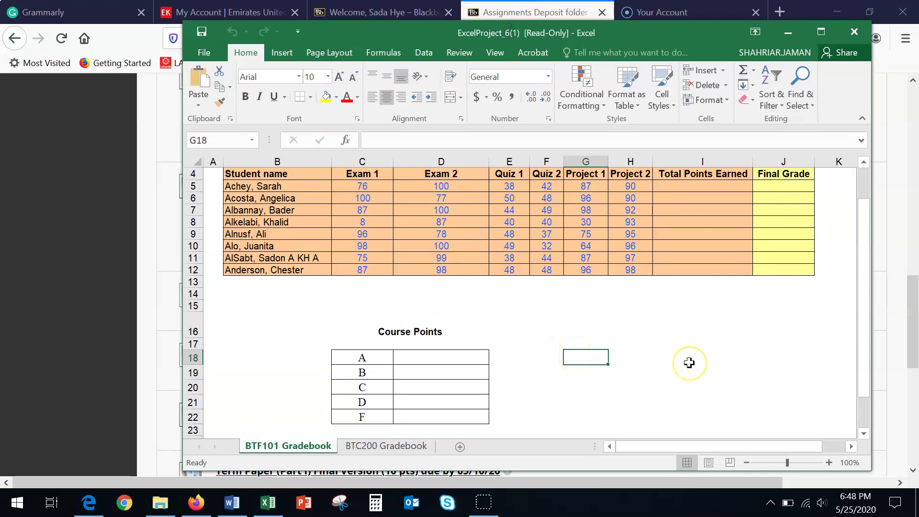
scroll(689, 362, up, 1)
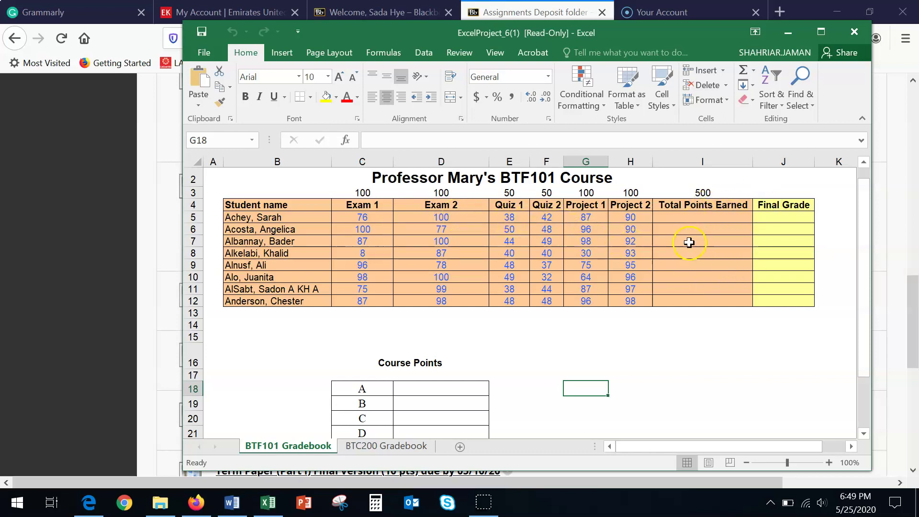
scroll(453, 369, down, 1)
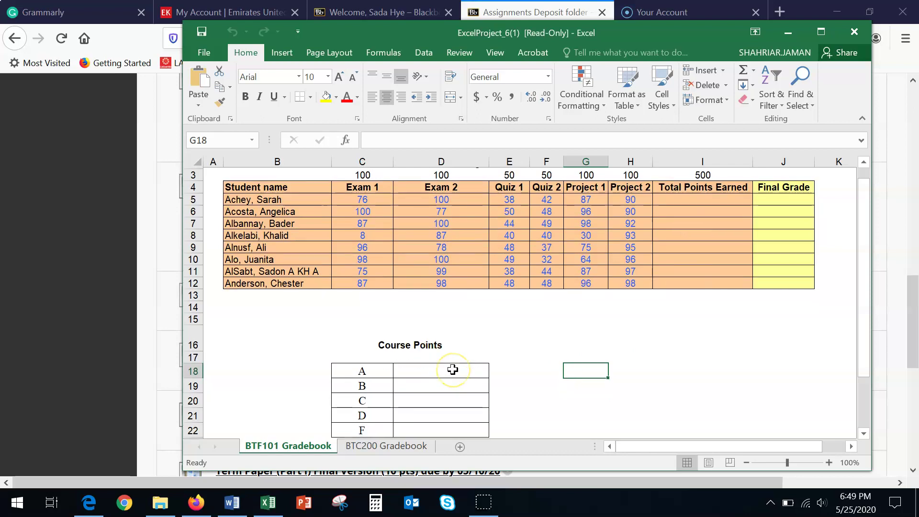
scroll(452, 369, down, 1)
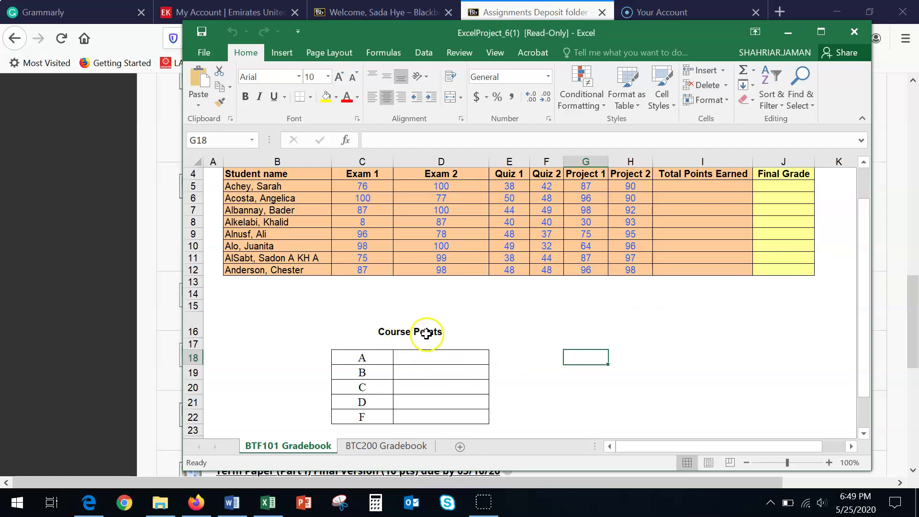
Select the Course Points cell beside grade A and make the window taller
click(430, 359)
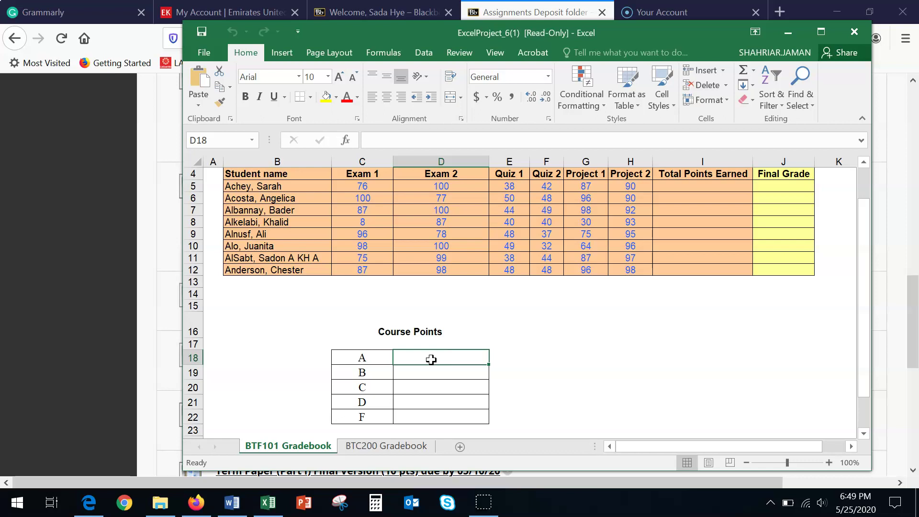
scroll(625, 353, up, 1)
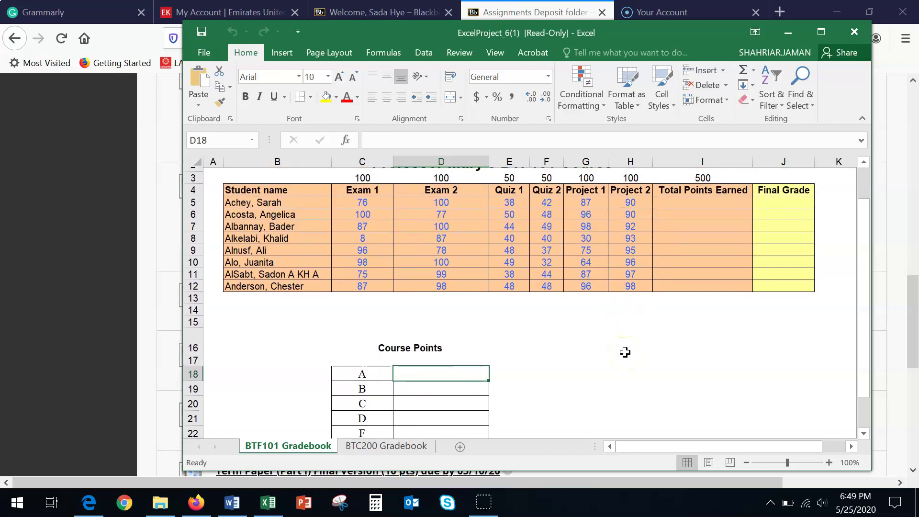
click(790, 43)
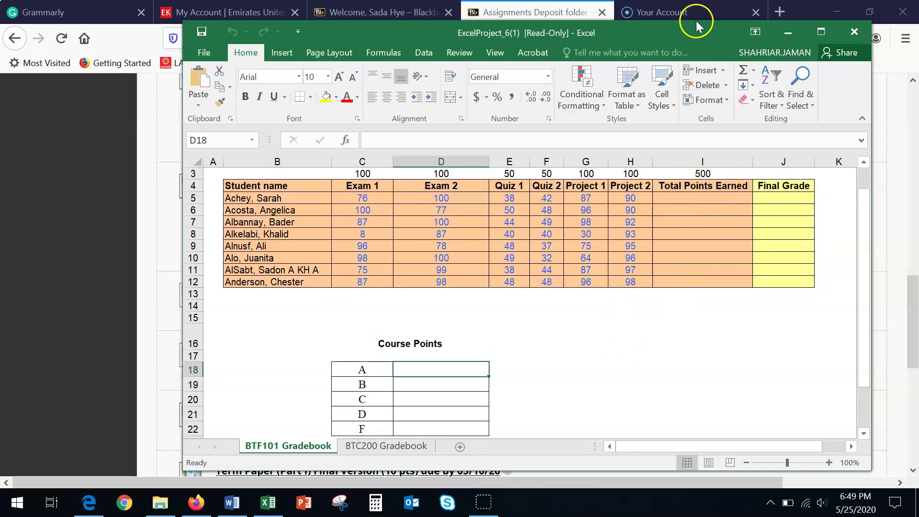
drag(696, 21, 695, 12)
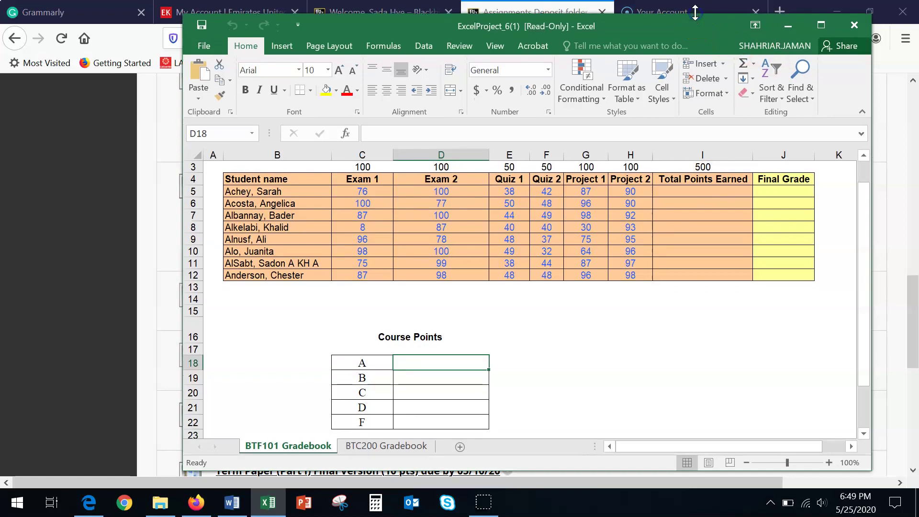
drag(469, 365, 422, 364)
Enter =.9*500, =.8*500, =.7*500 and =.6*500 for grades A–D (450, 400, 350, 300)
text(=)
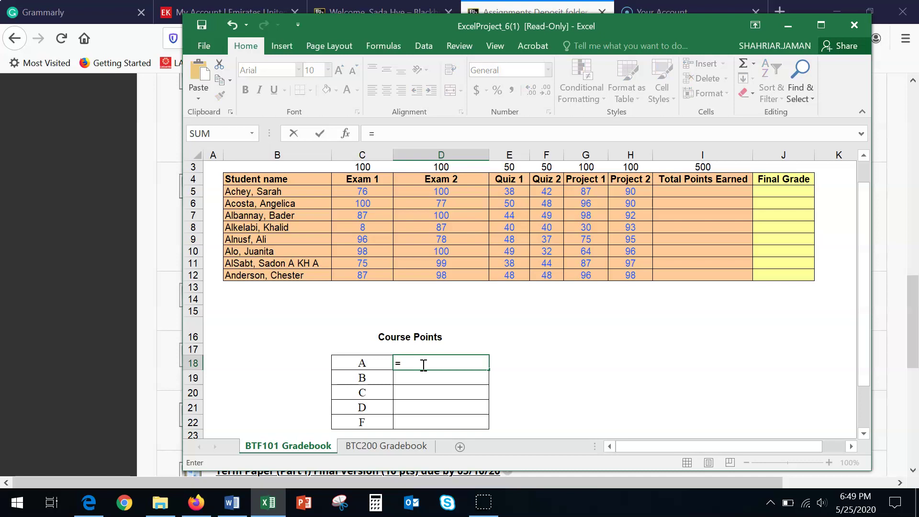
text(.9*500)
key(Return)
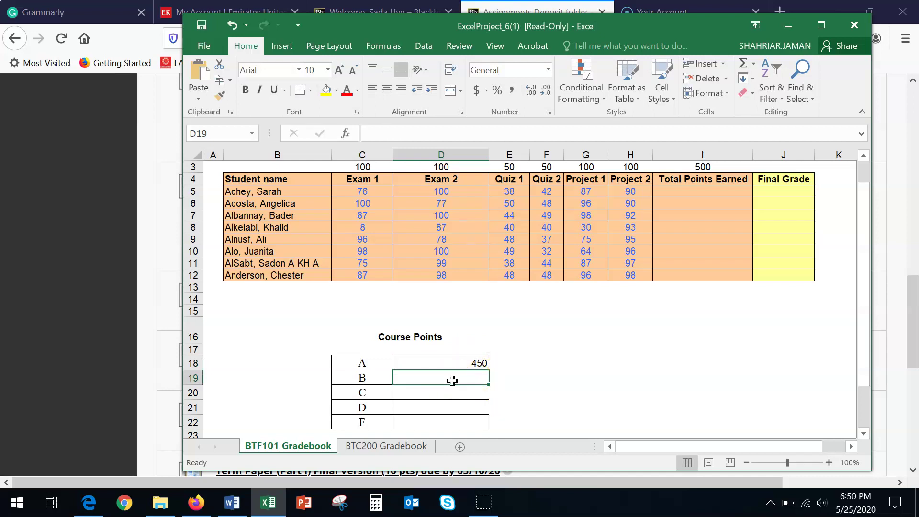
text(=)
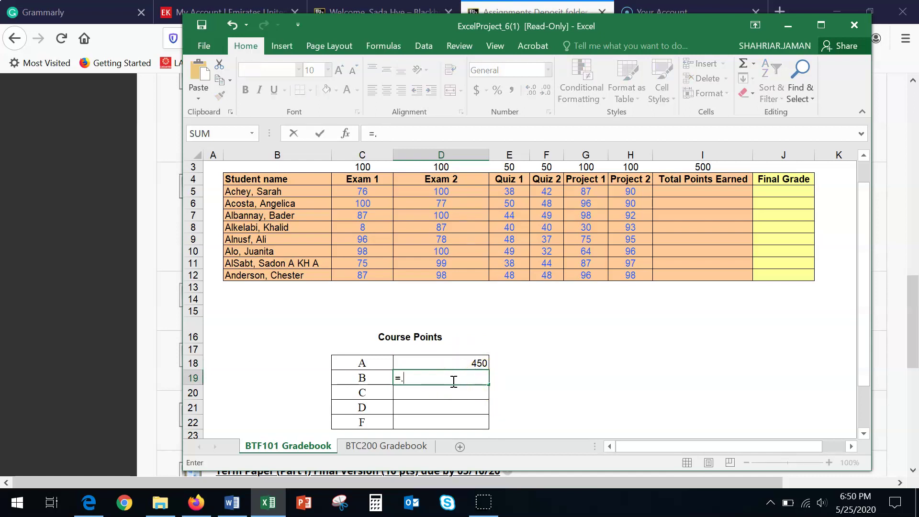
text(.8*500)
key(Return)
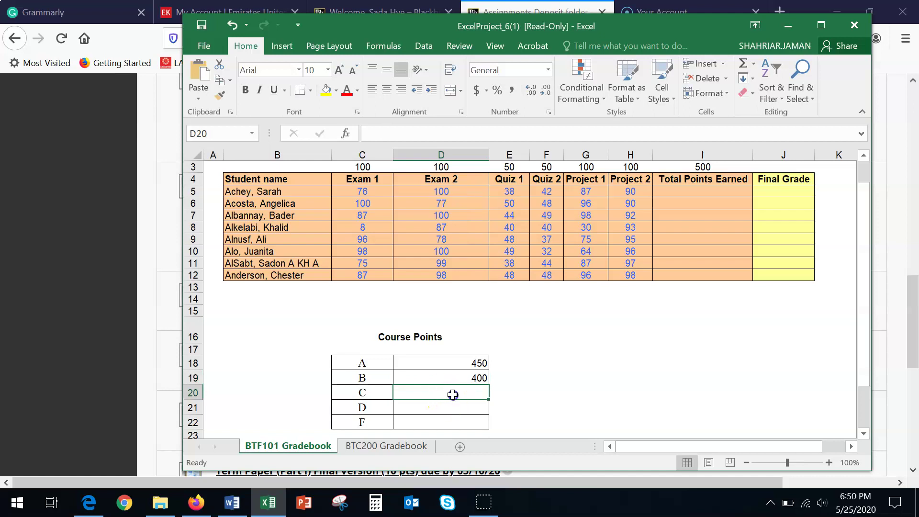
text(=)
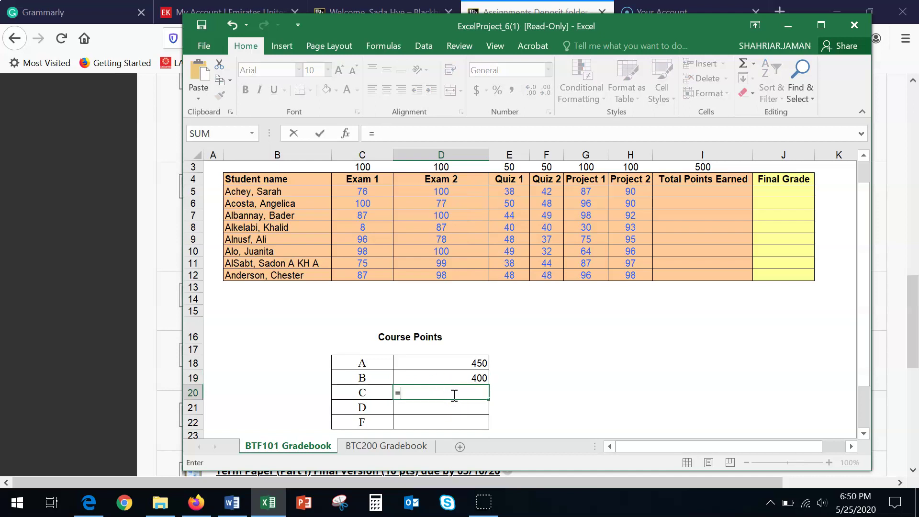
text(.7*500)
key(Return)
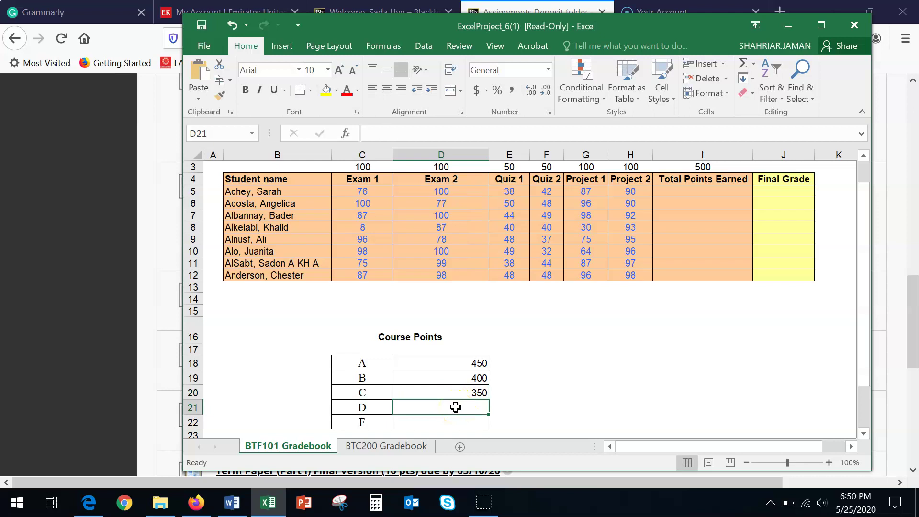
text(=)
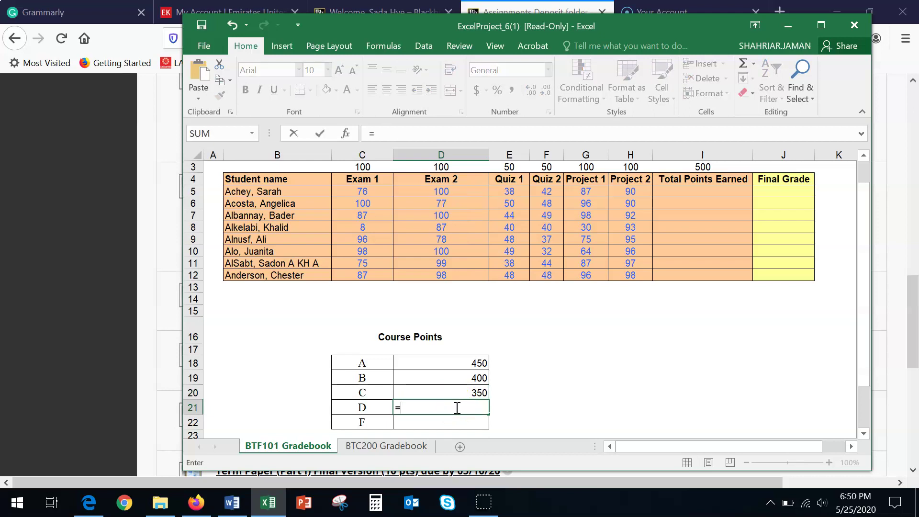
text(.6*500)
key(Return)
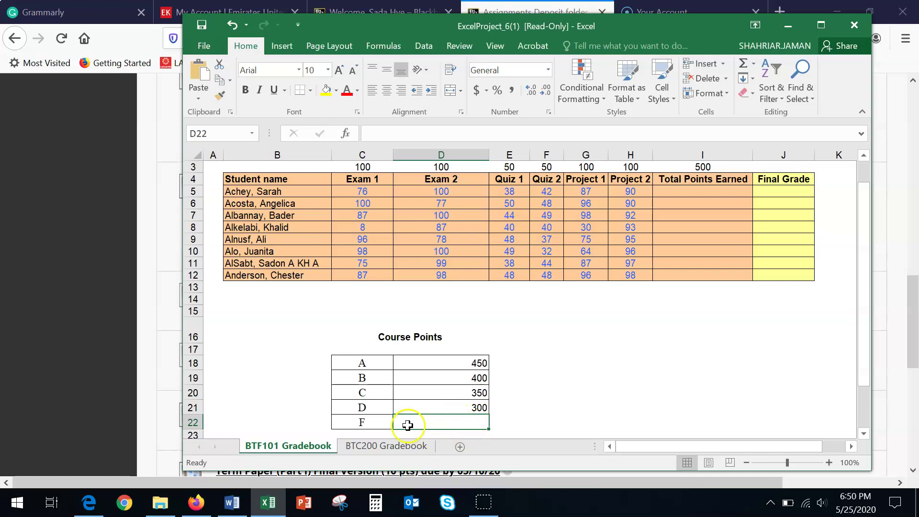
Enter =.599*500 for grade F, giving 299.5 points
click(465, 418)
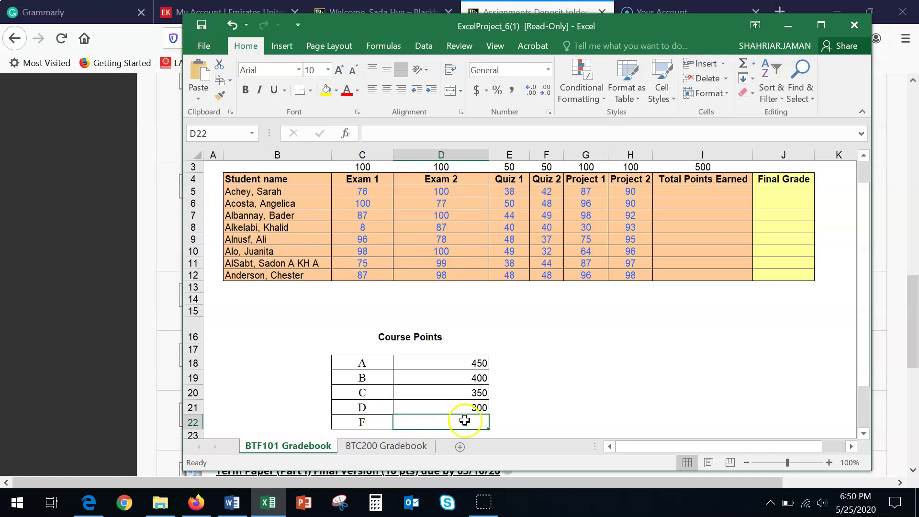
click(465, 419)
text(=)
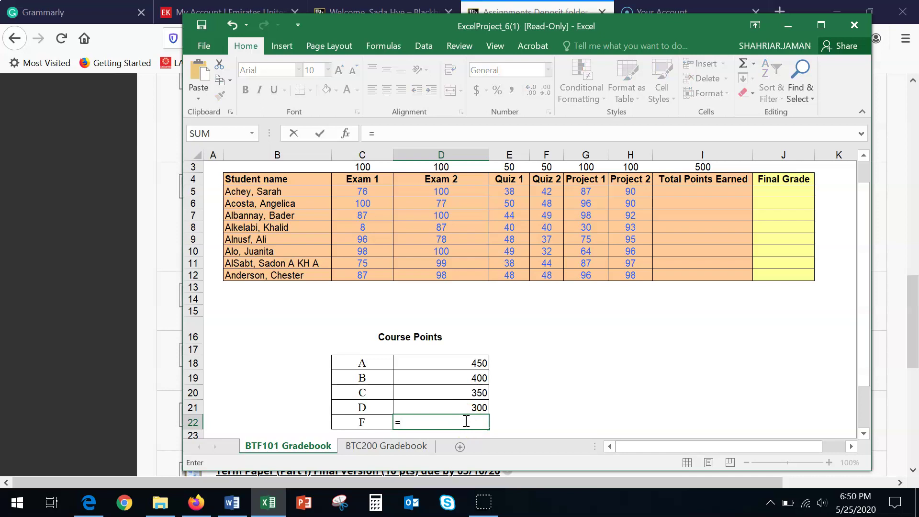
text(.599)
text(*500)
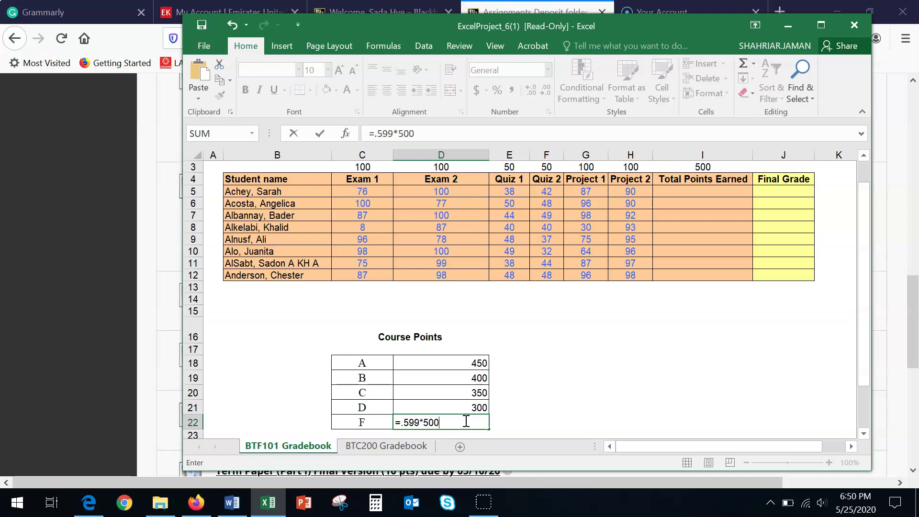
key(Return)
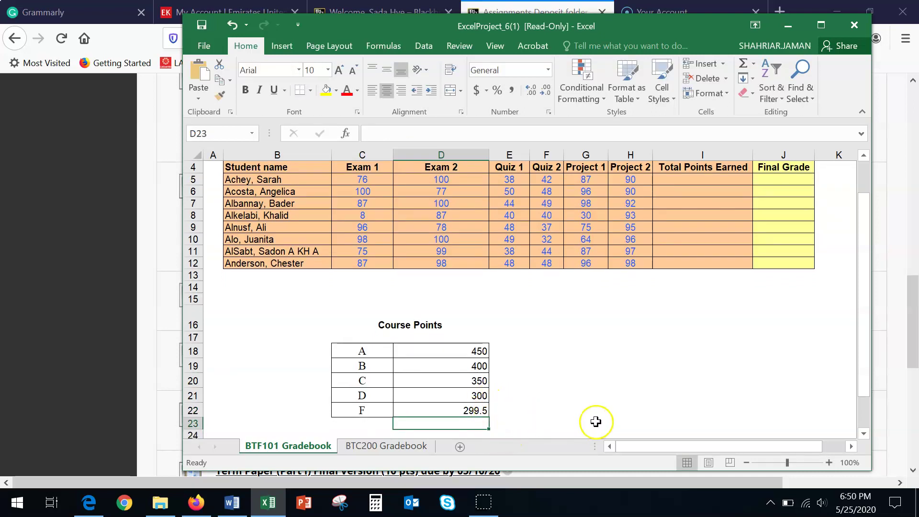
scroll(617, 390, up, 1)
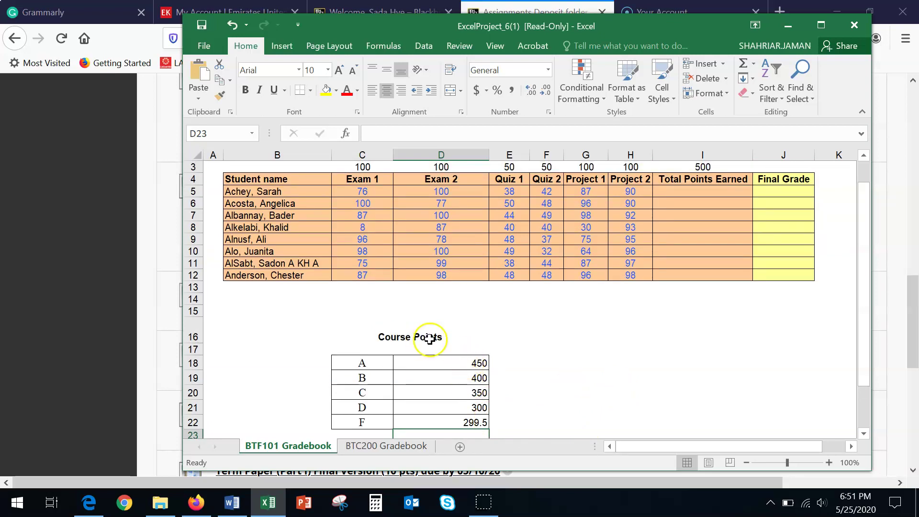
Total the first student's scores with =SUM(C5:H5) in I5 and fill it down to I12
click(704, 190)
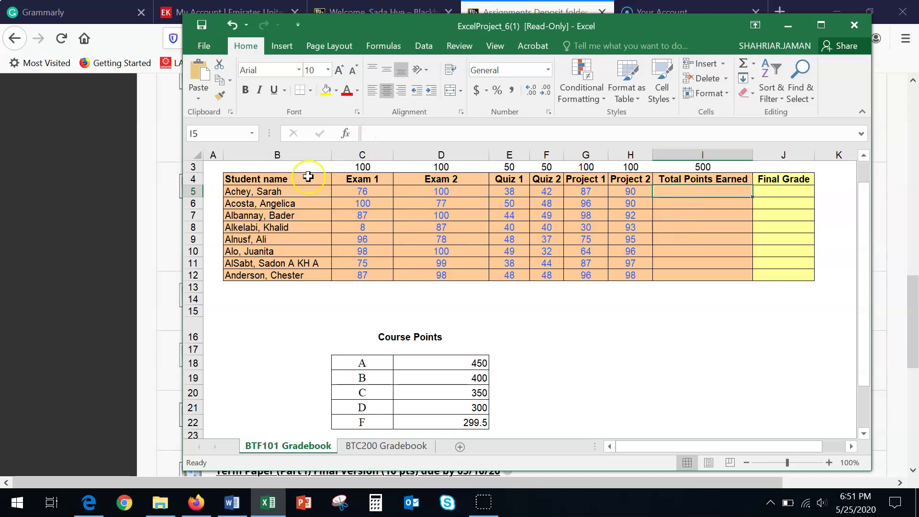
click(689, 192)
click(770, 81)
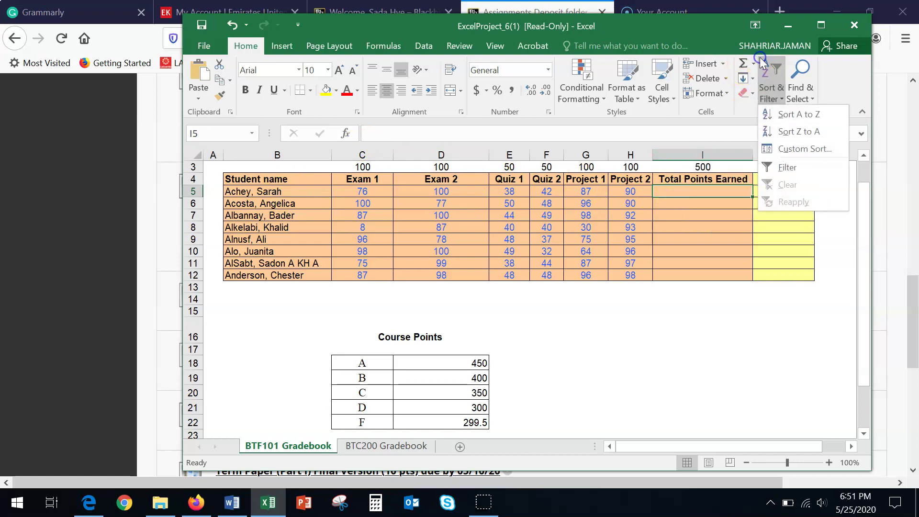
click(745, 67)
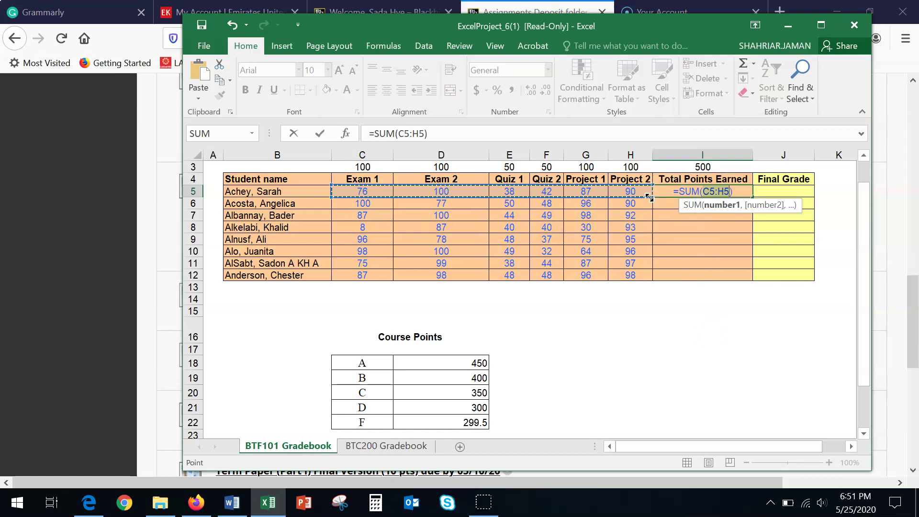
key(Return)
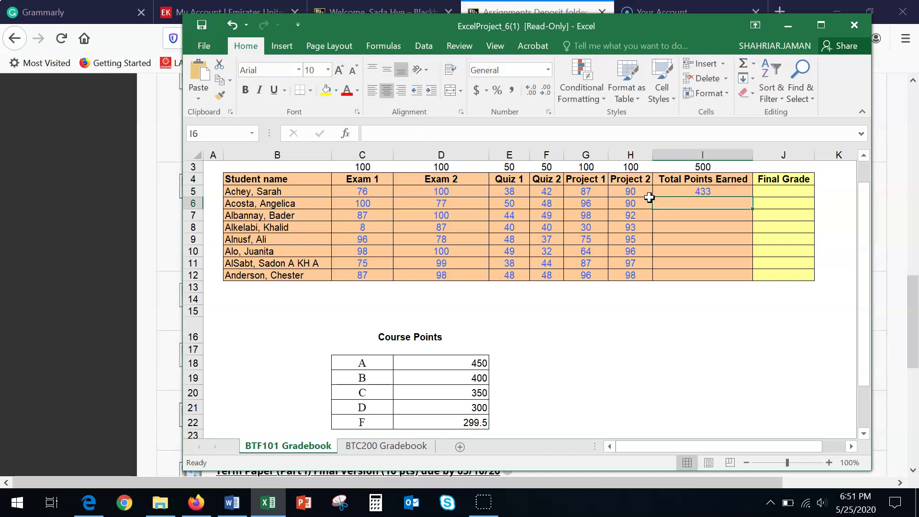
click(725, 192)
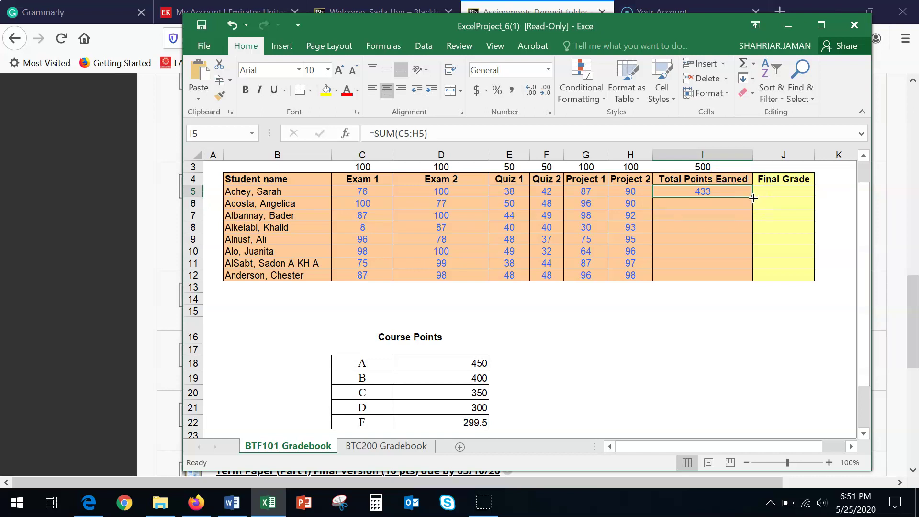
drag(753, 197, 753, 276)
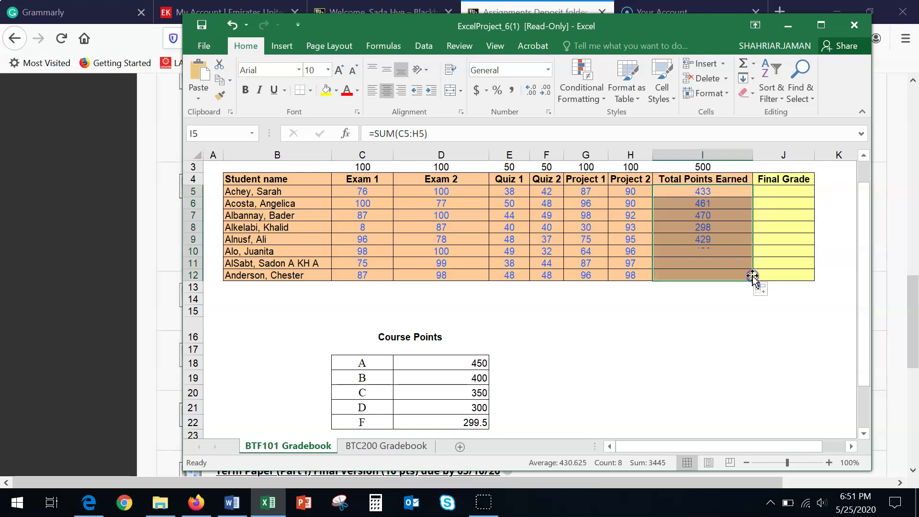
click(726, 360)
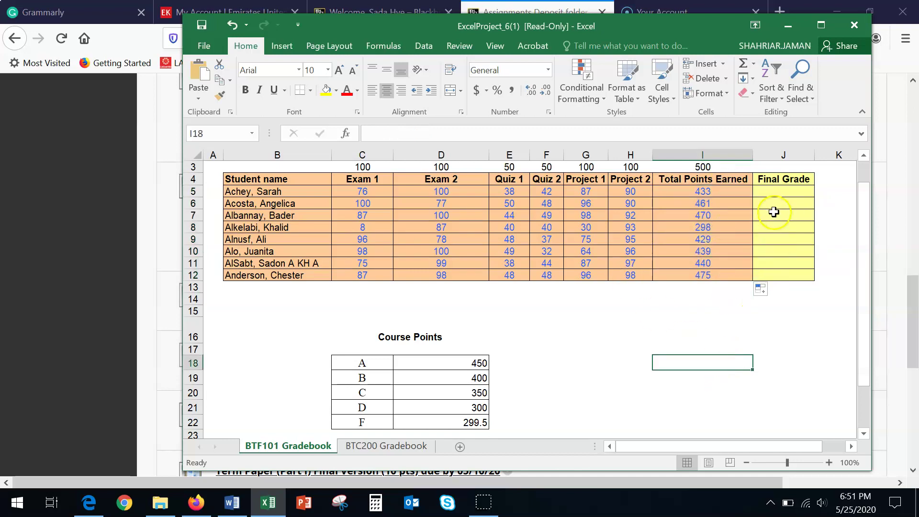
Begin the J5 grade formula as =if(I5>=$D$18, "A", using the 450 cutoff
click(772, 193)
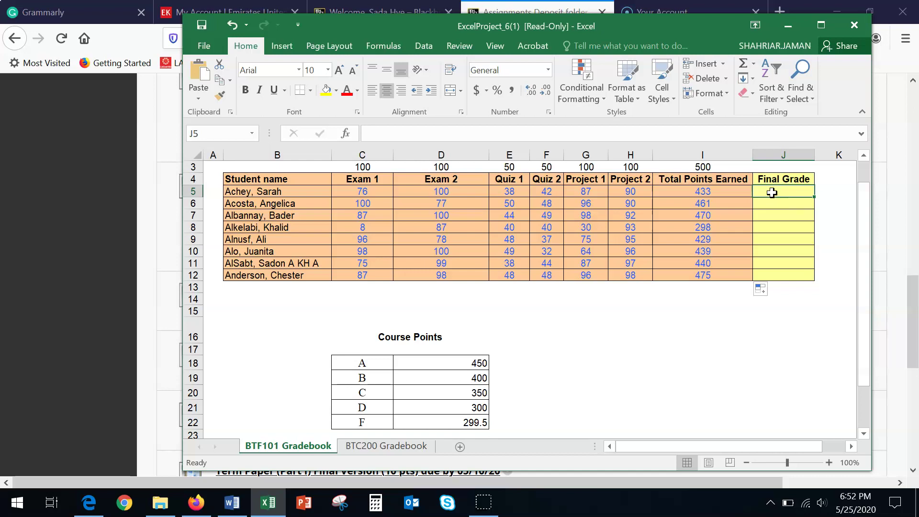
text(=)
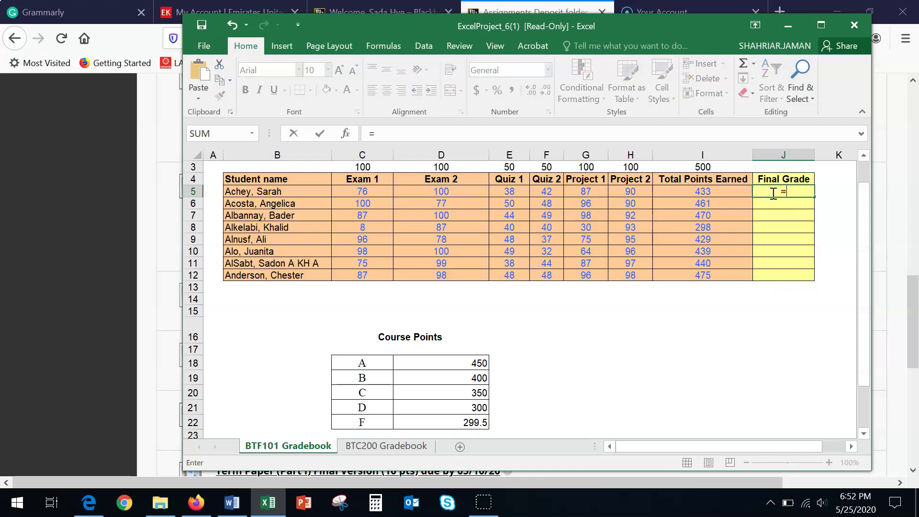
text(if)
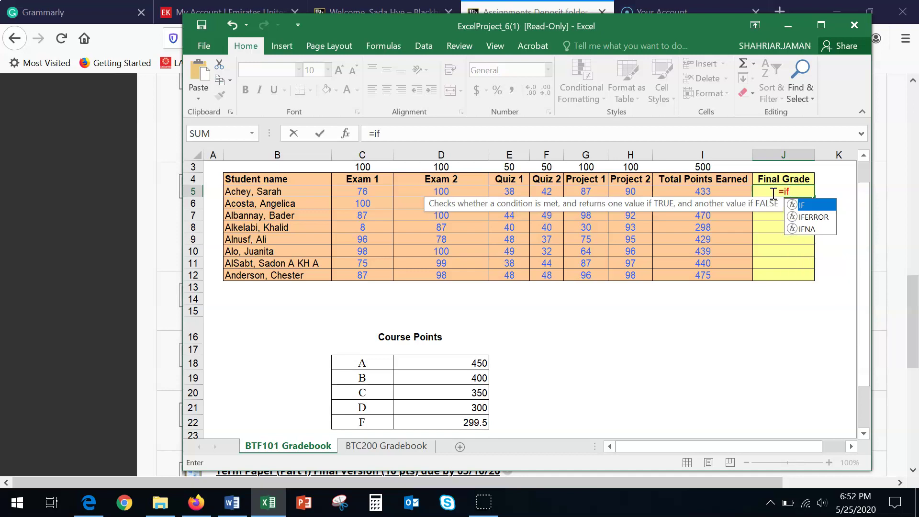
text(()
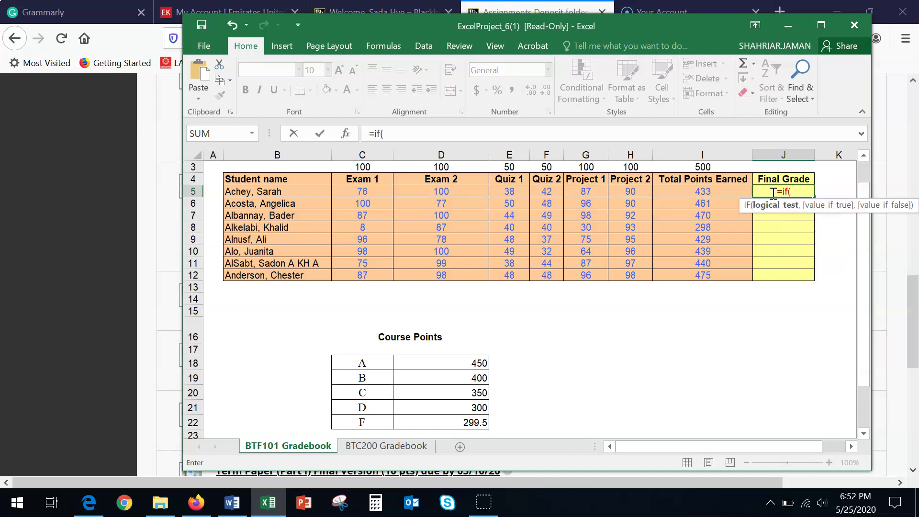
click(725, 191)
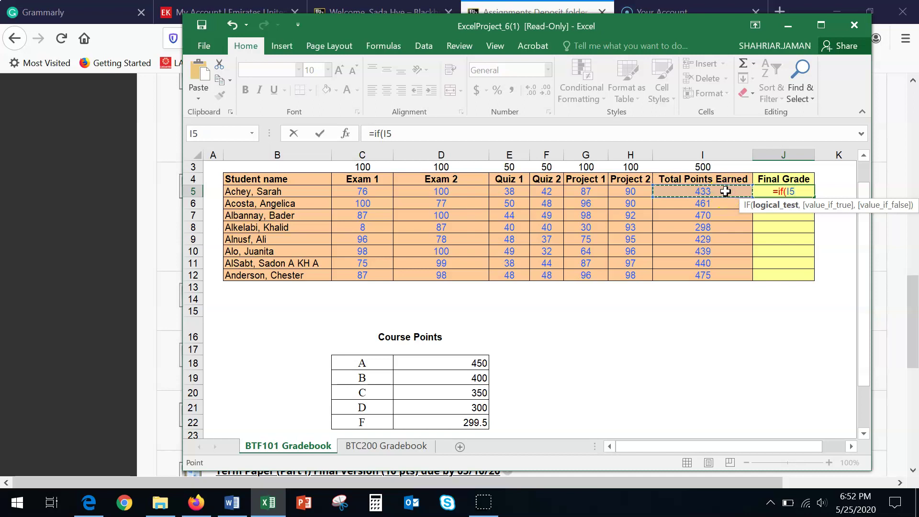
text(>)
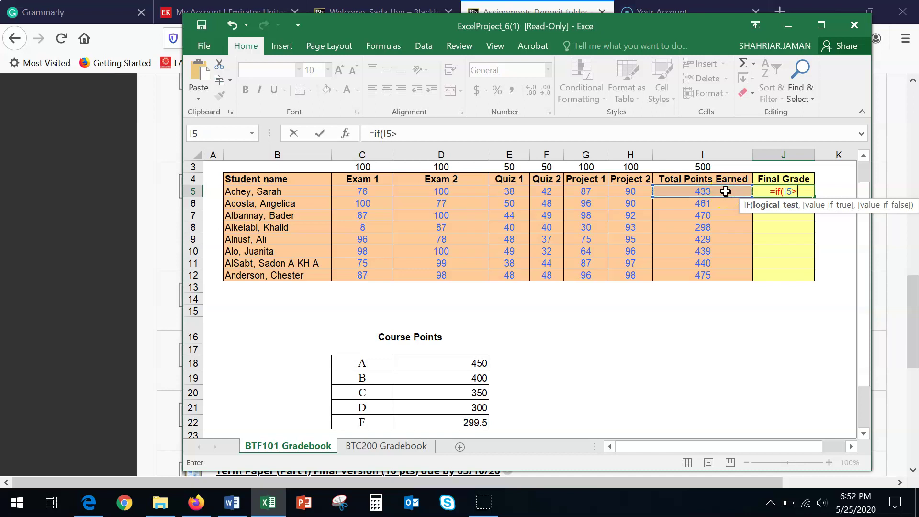
text(+)
key(BackSpace)
text(=$)
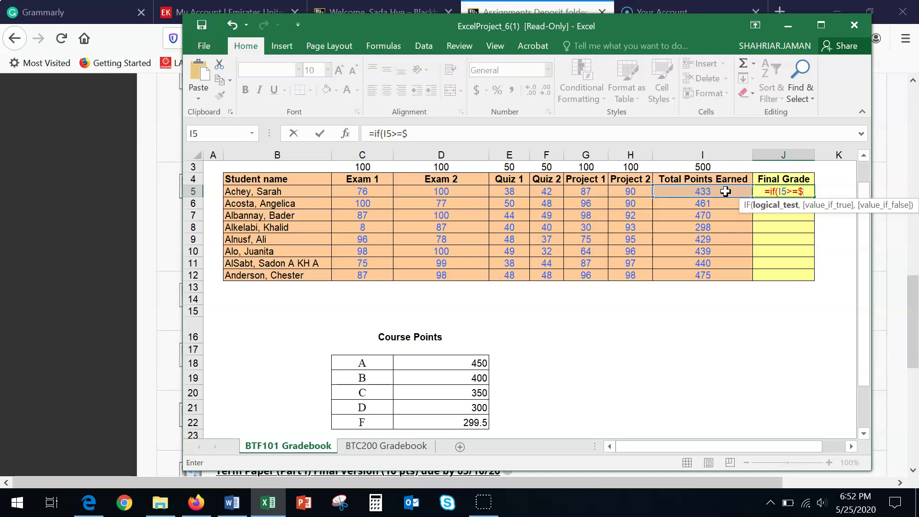
click(460, 363)
click(432, 329)
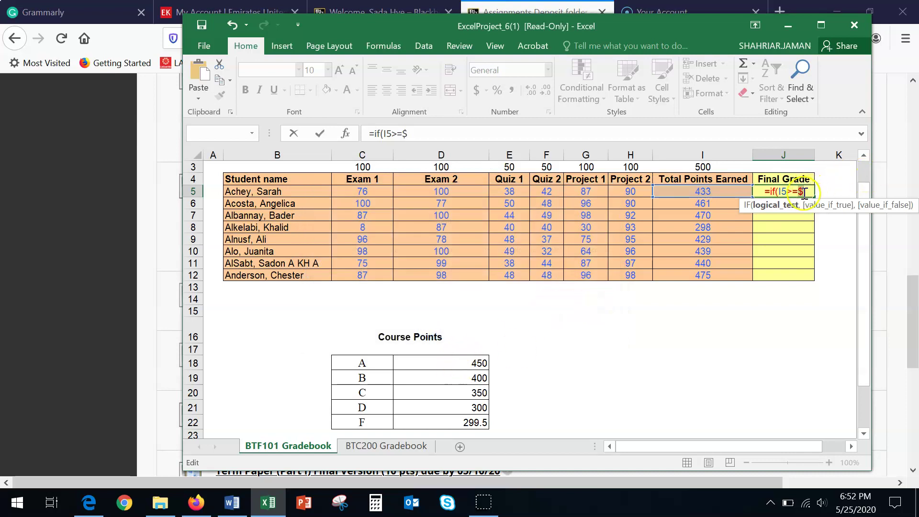
text(D)
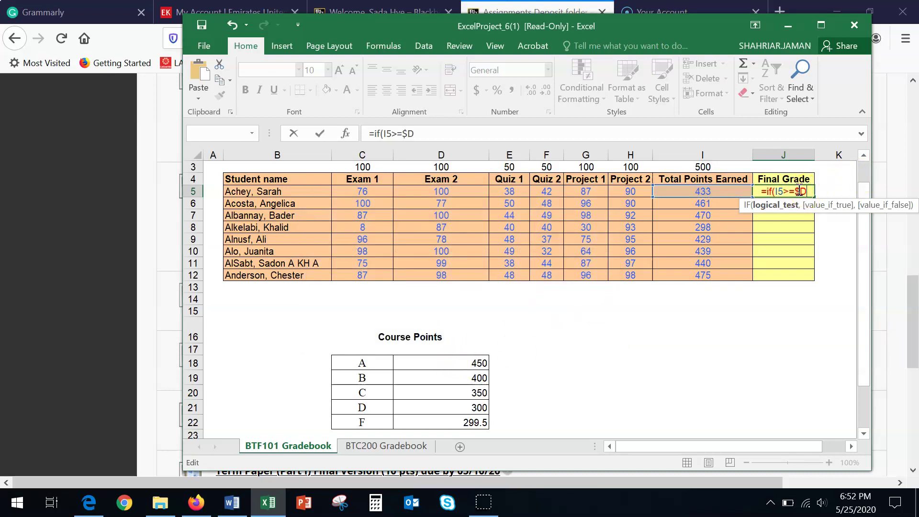
text($)
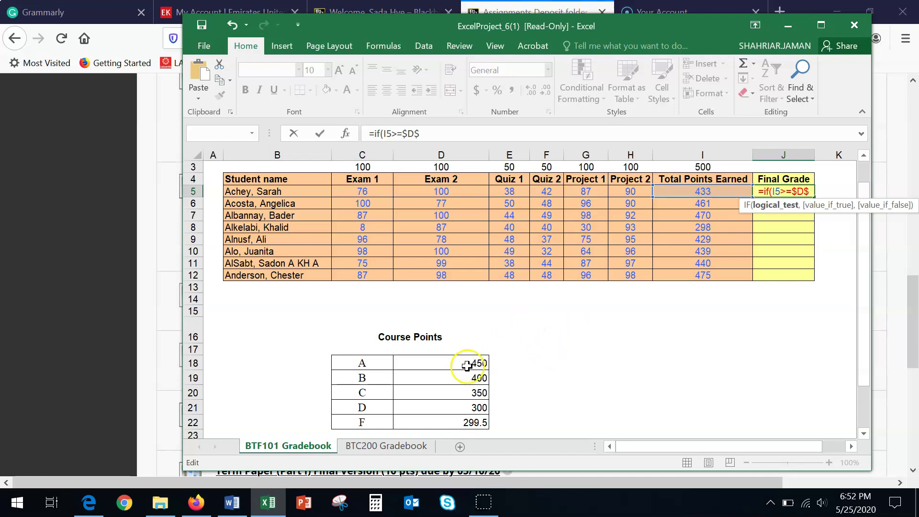
text(18)
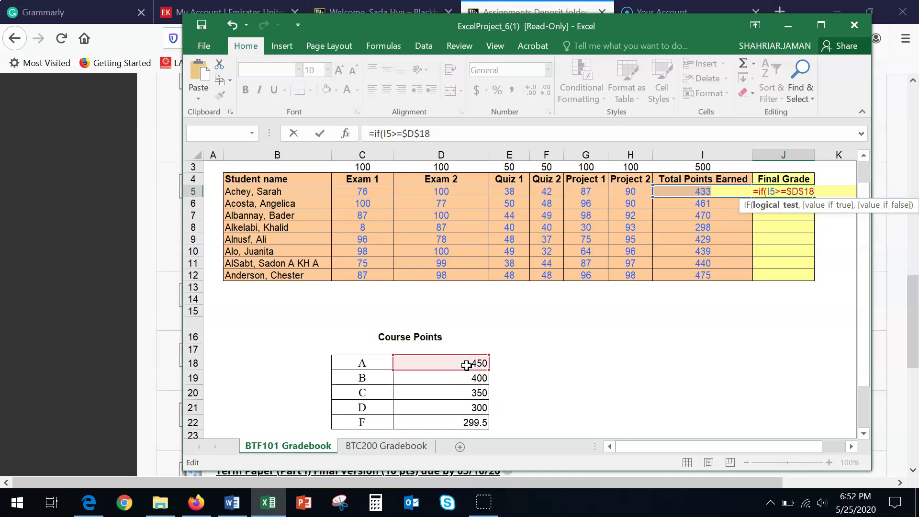
text(,)
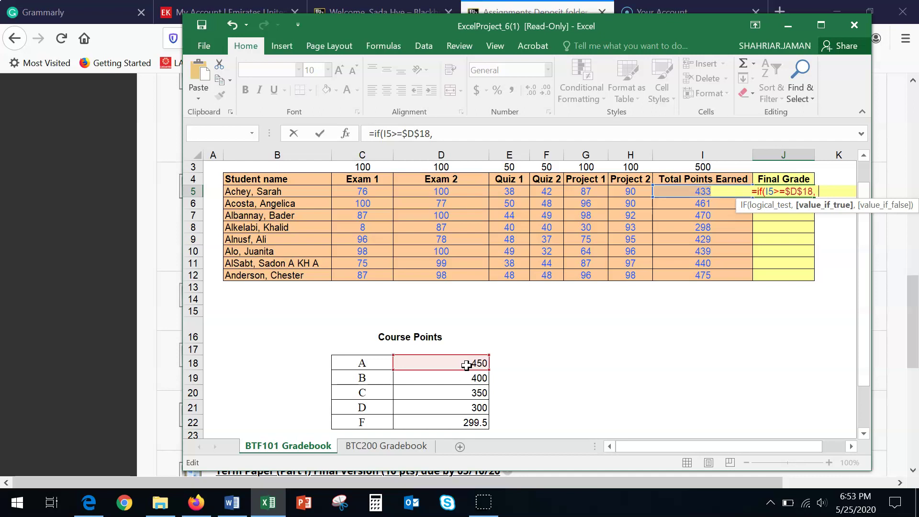
text( ")
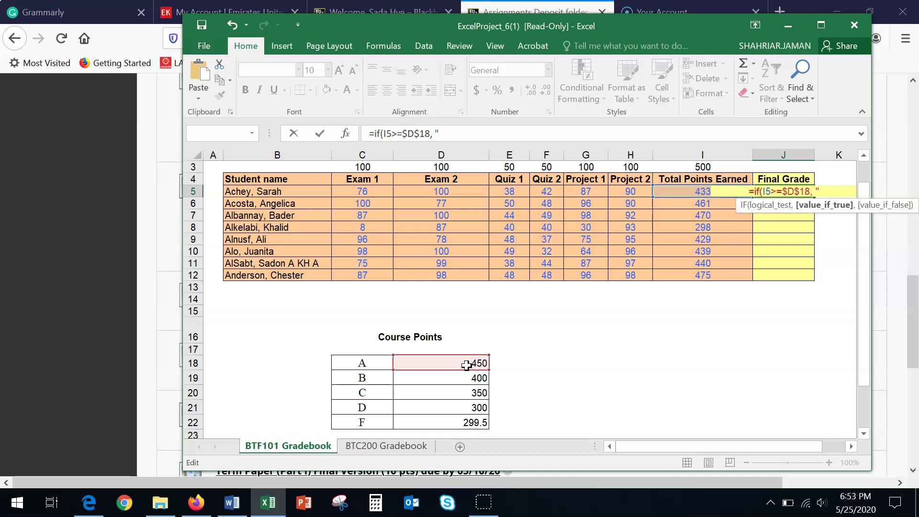
text(A")
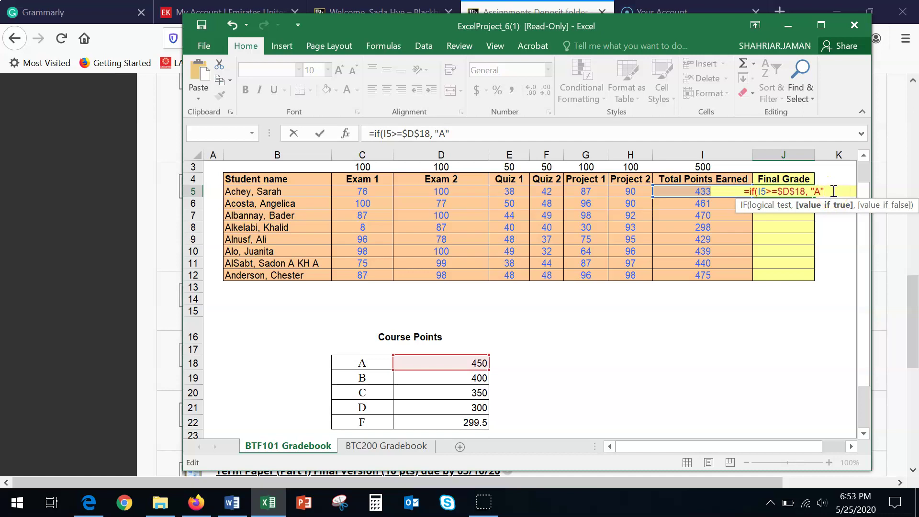
text(,)
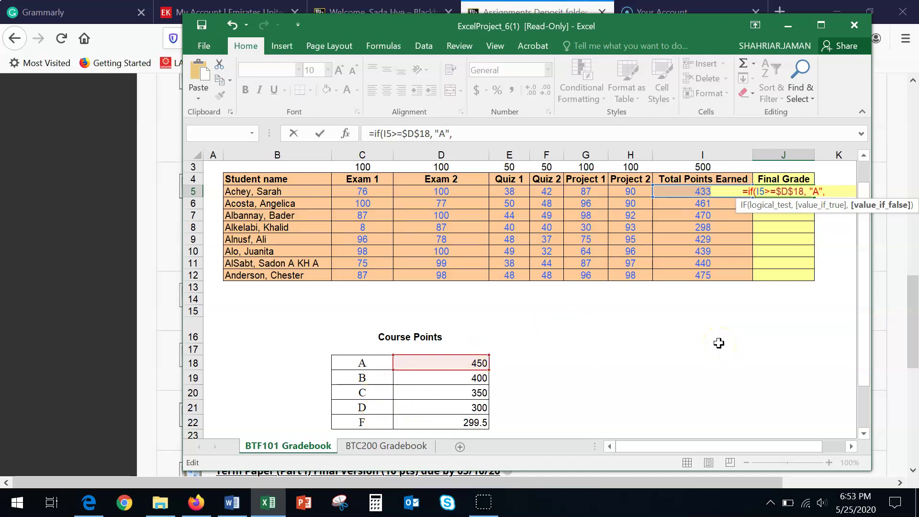
Extend the J5 formula with "B" for I5>=$D$19 and "C" for I5>=$D$20
text(if()
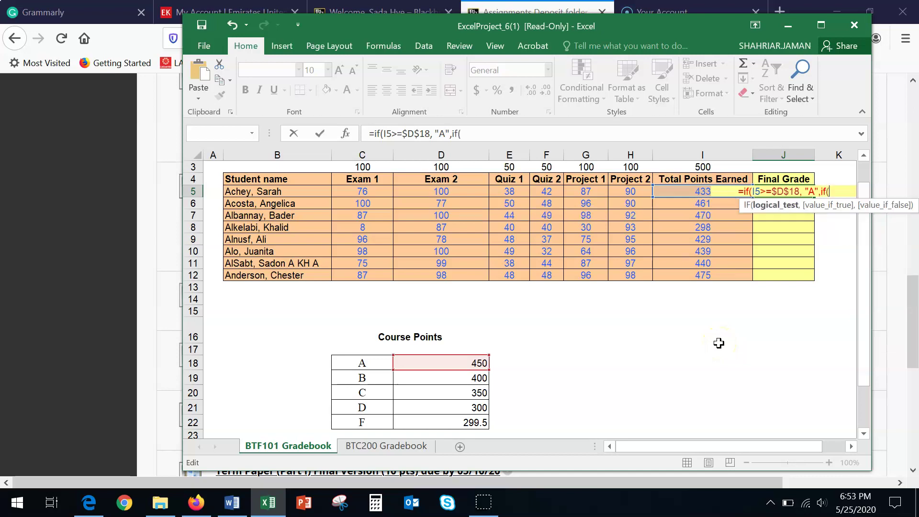
text(I5)
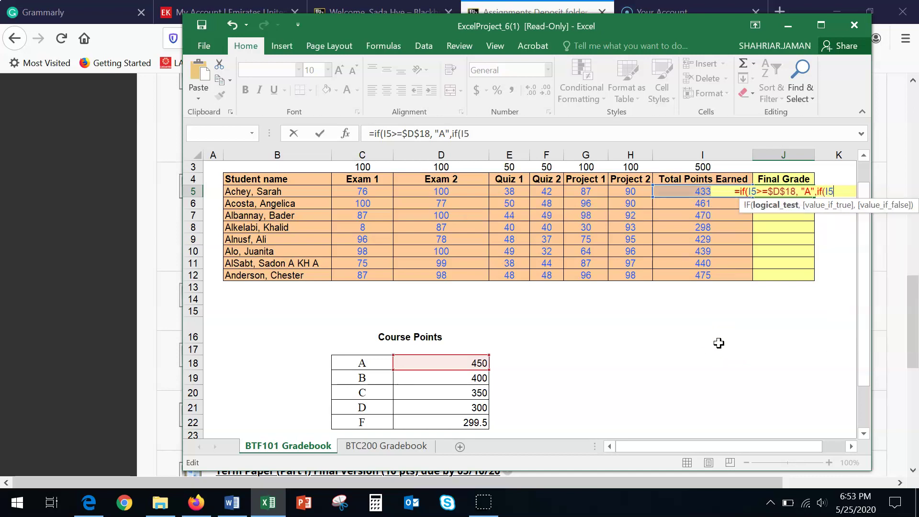
text(>=)
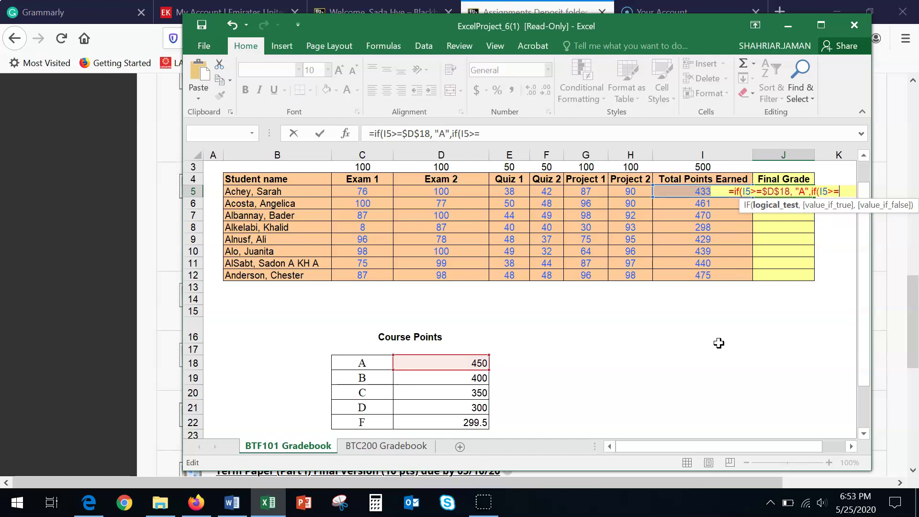
text($D)
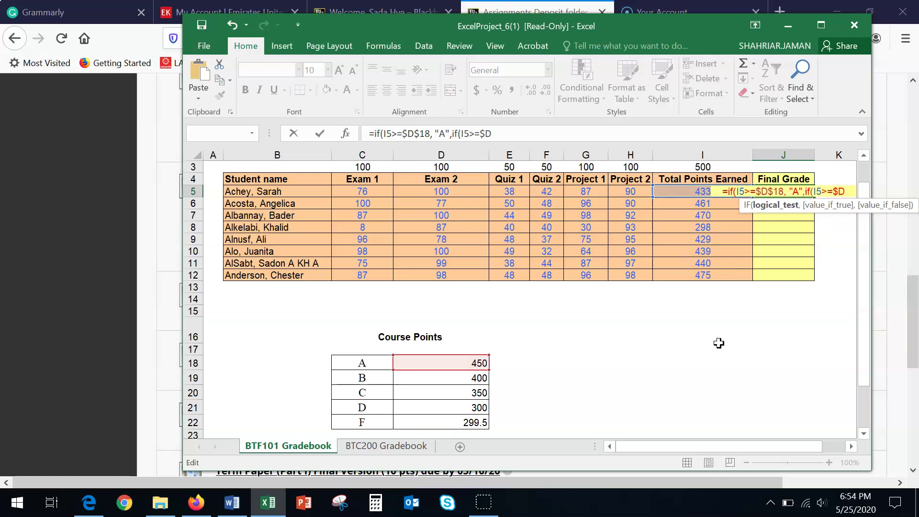
text($)
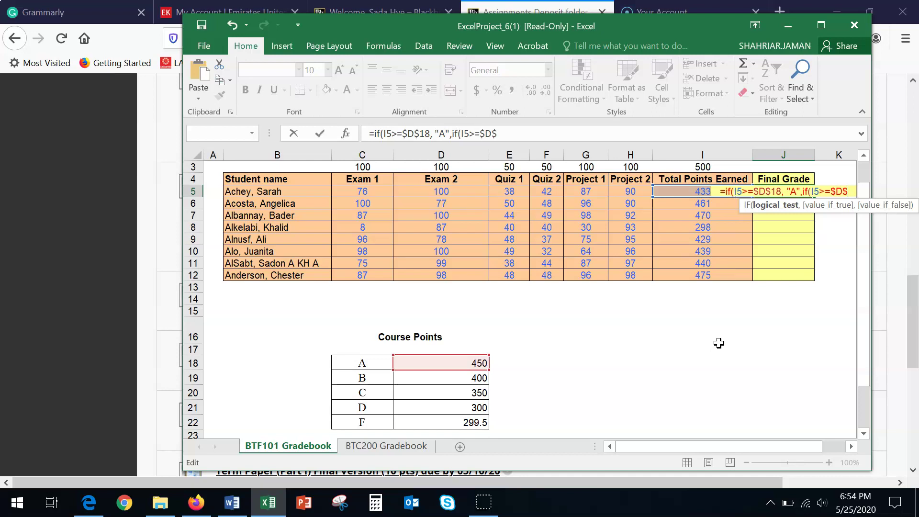
text(19)
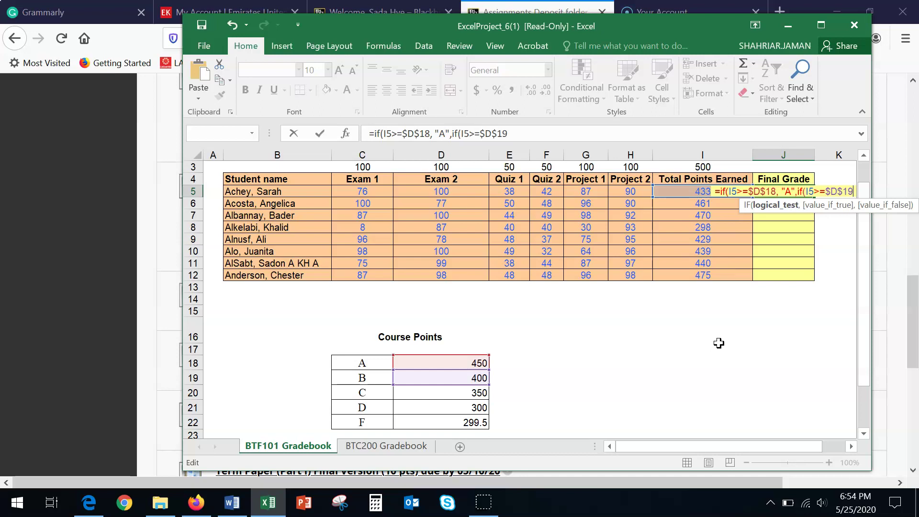
text(, "B)
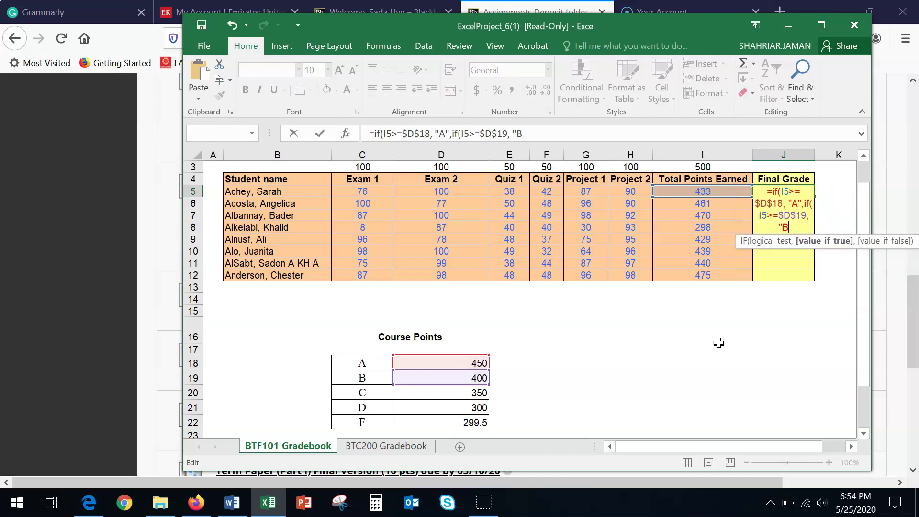
text(",)
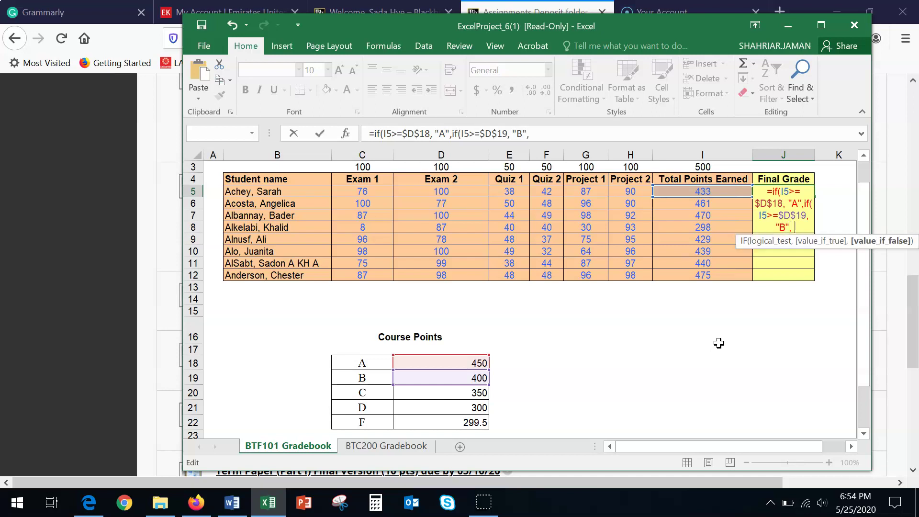
text( if()
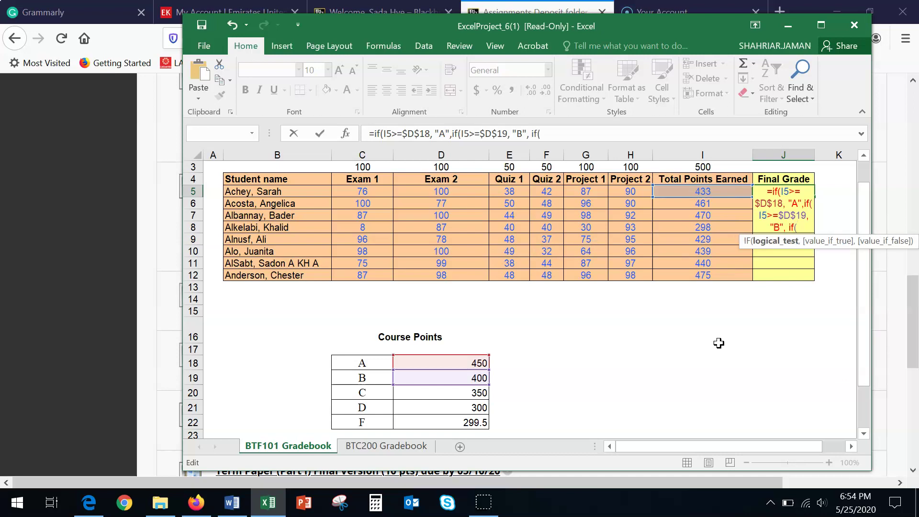
text(I5)
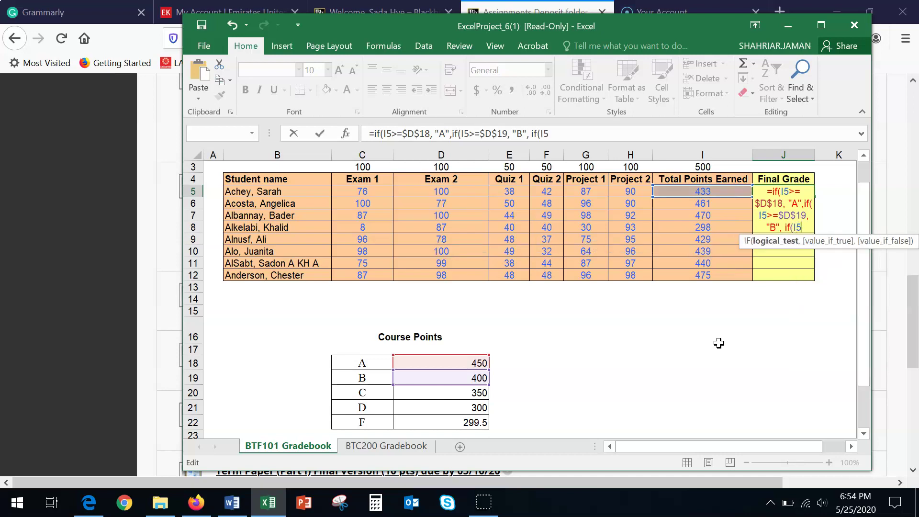
text(>+)
key(BackSpace)
text(=$D)
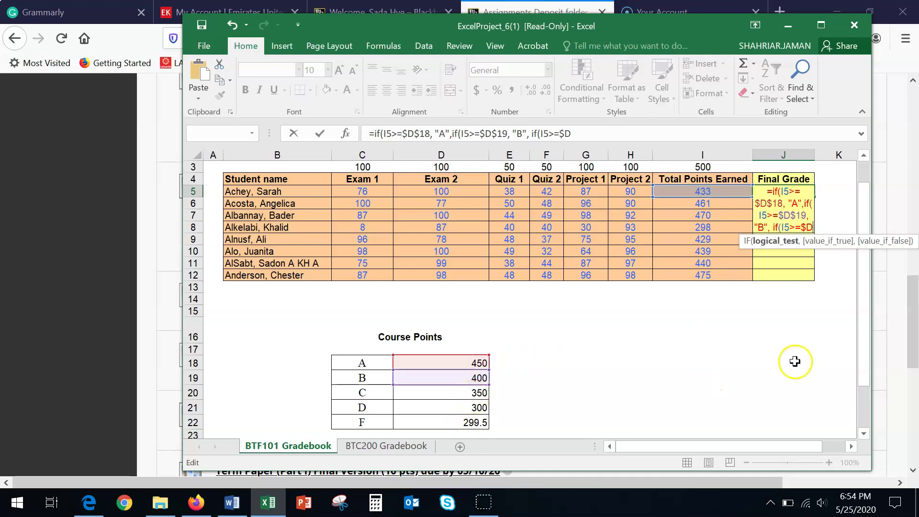
text($)
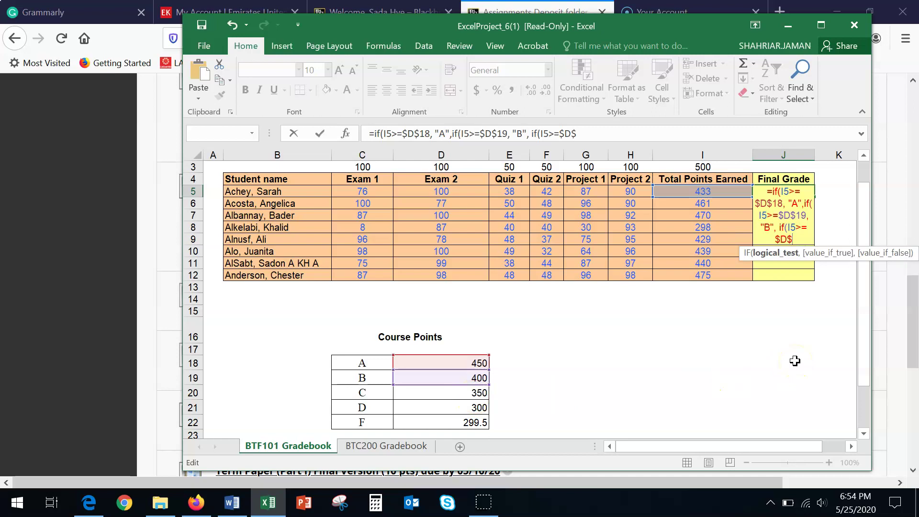
text(19)
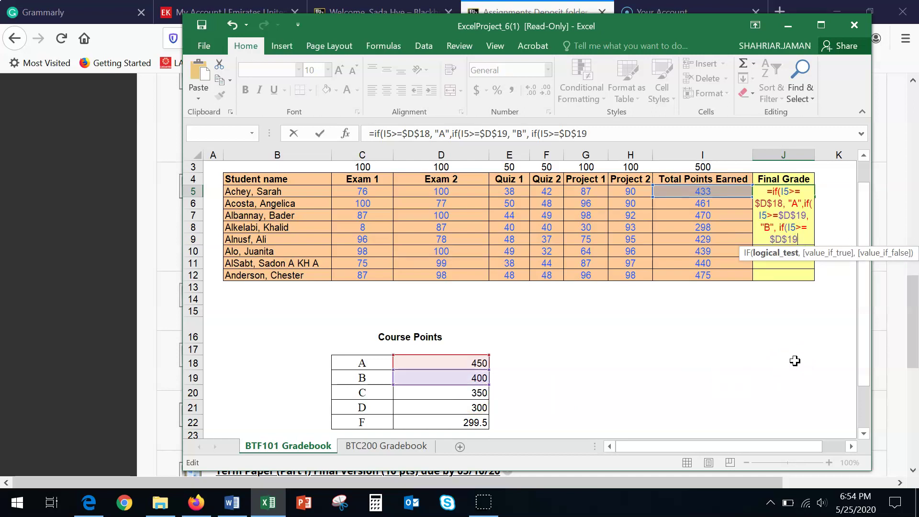
key(BackSpace)
key(BackSpace)
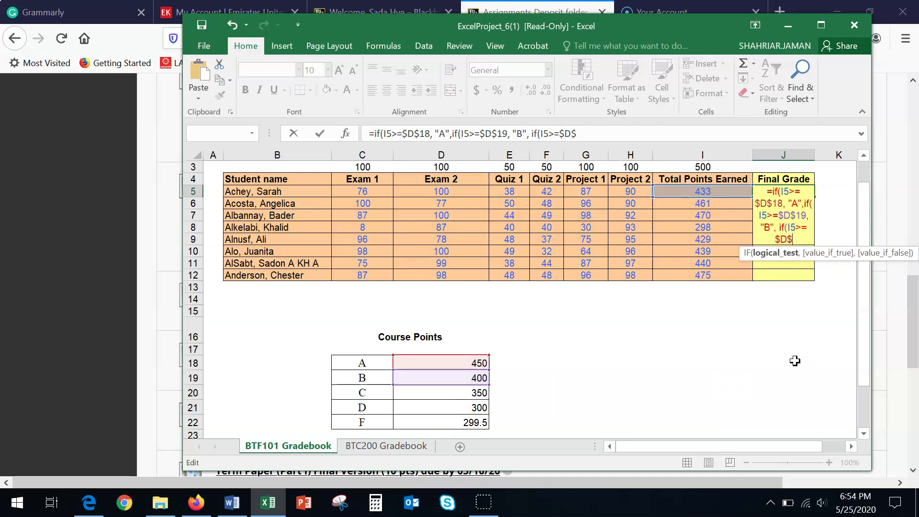
text(20,)
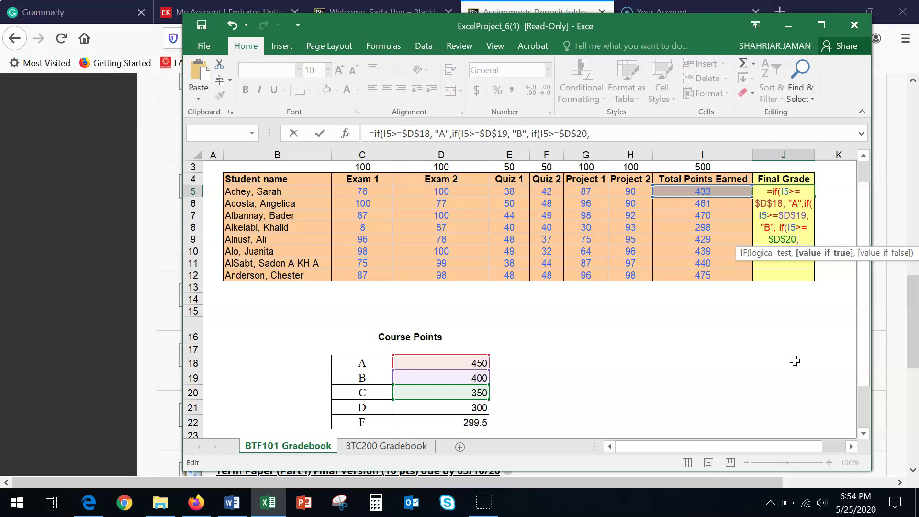
text( "C",)
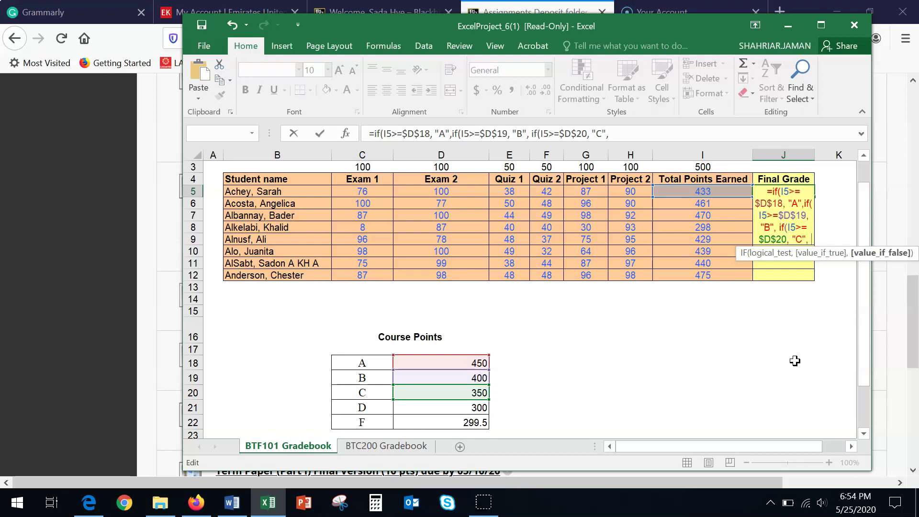
text( if)
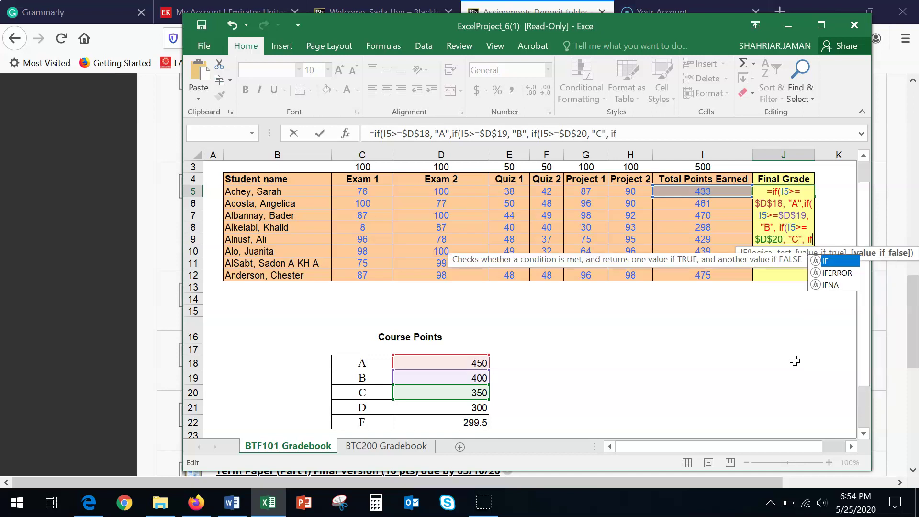
text(()
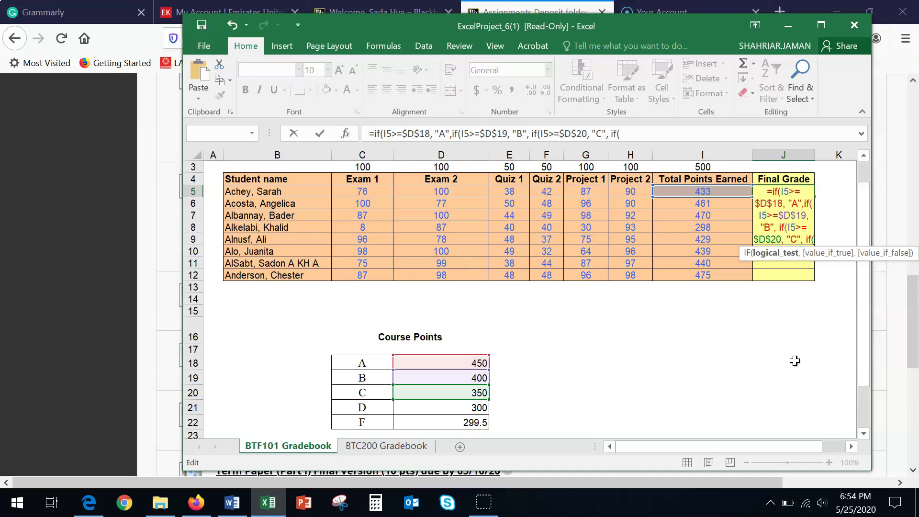
text(I5)
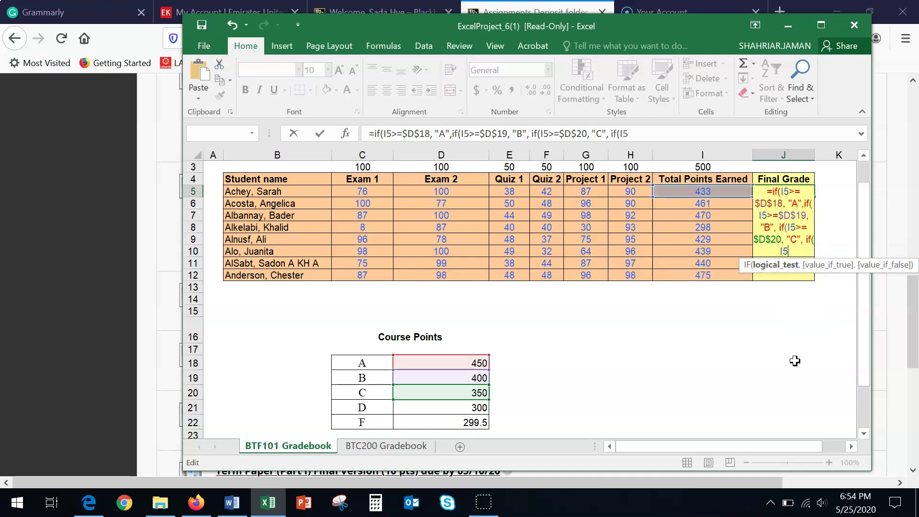
text(>=$D$21)
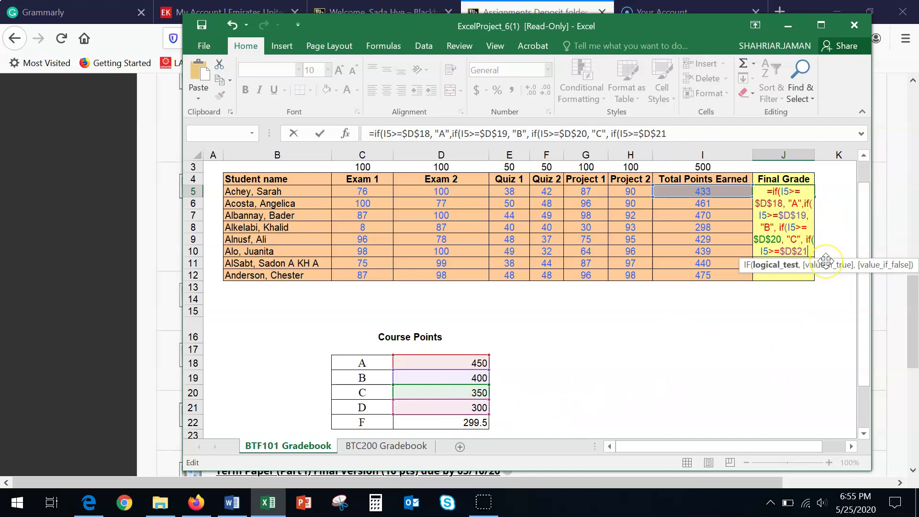
Add a "D" branch for I5>=$D$21 and an "F" branch for I5<=$D$21
text(,)
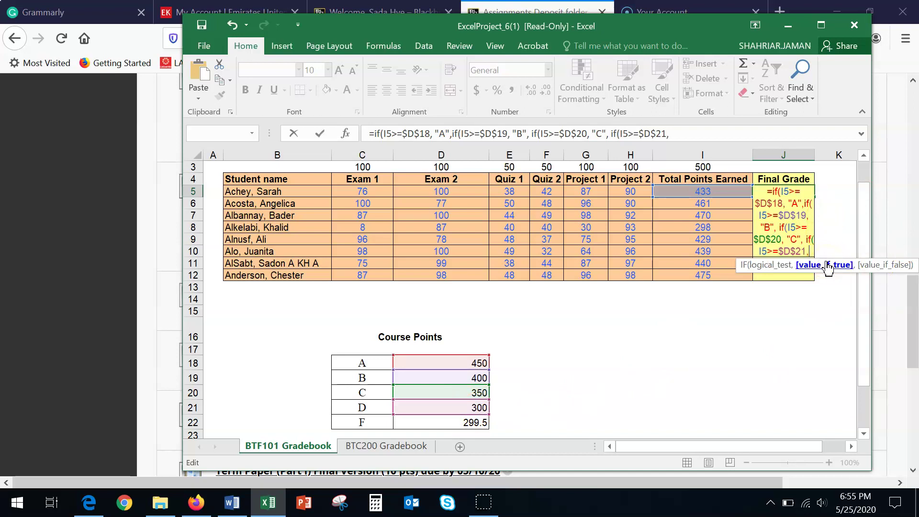
text( "D")
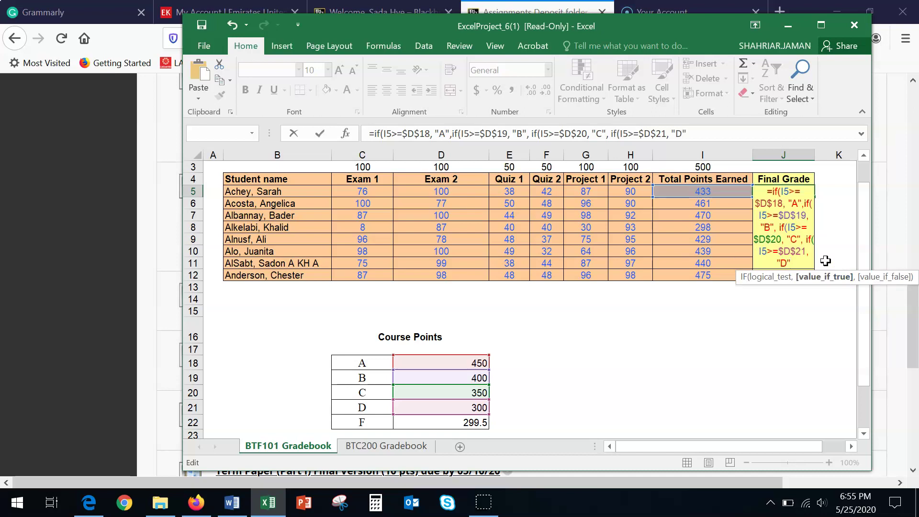
text(,)
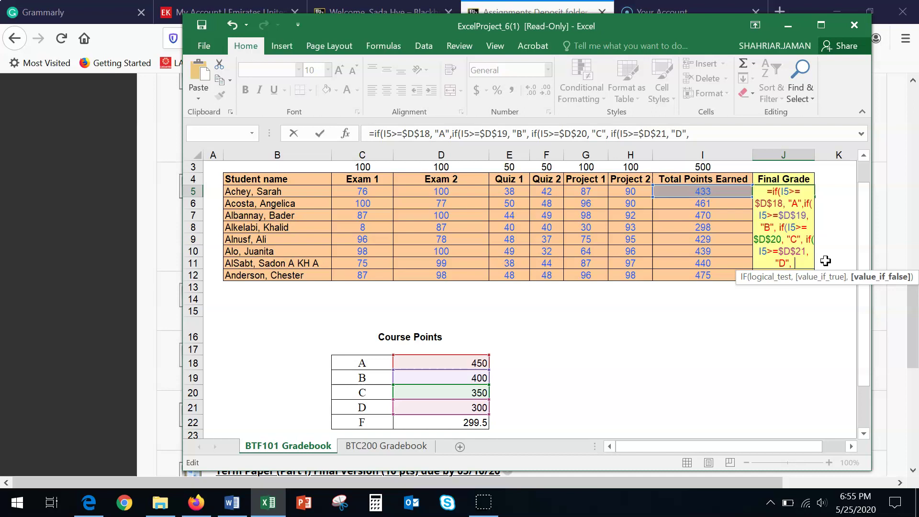
text(if(I5)
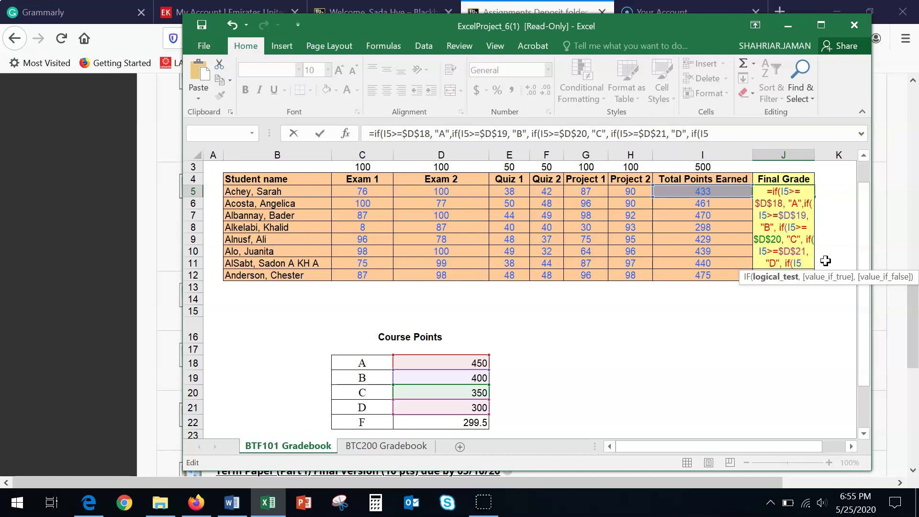
text(<=)
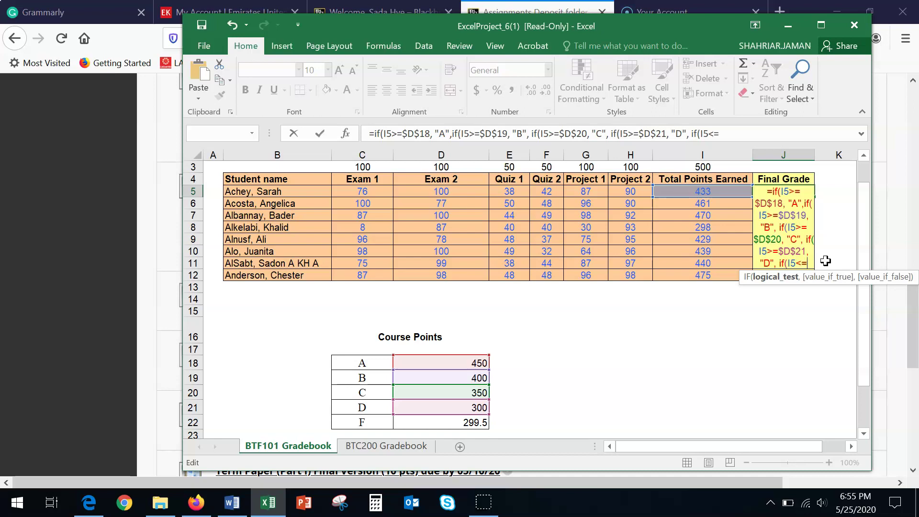
click(480, 412)
text($D$)
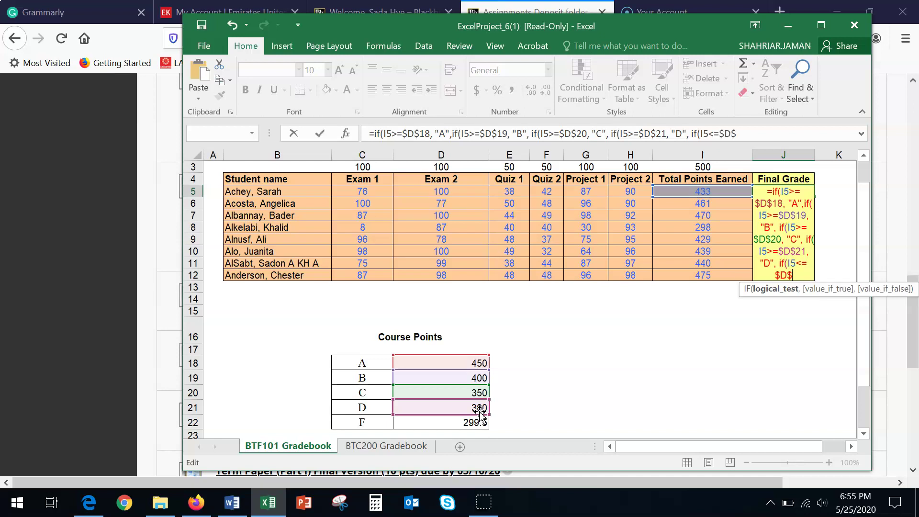
text(21)
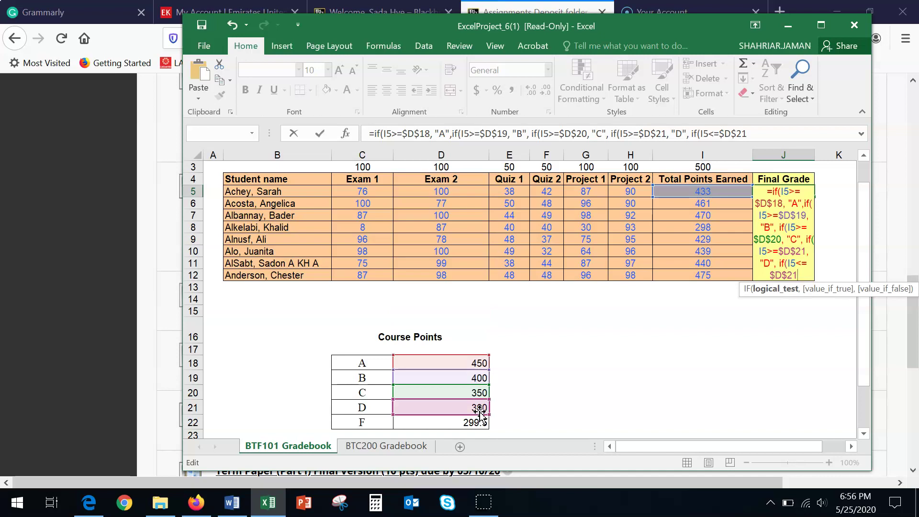
text(,)
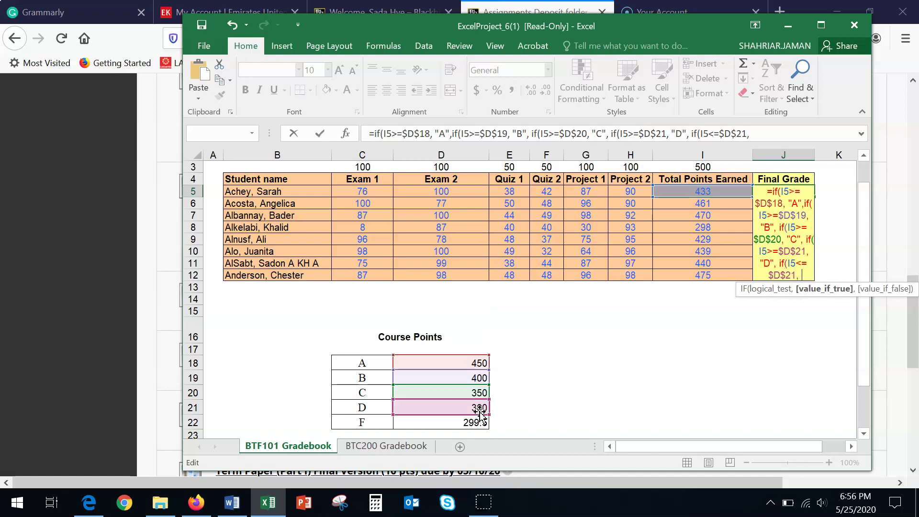
text( "F")
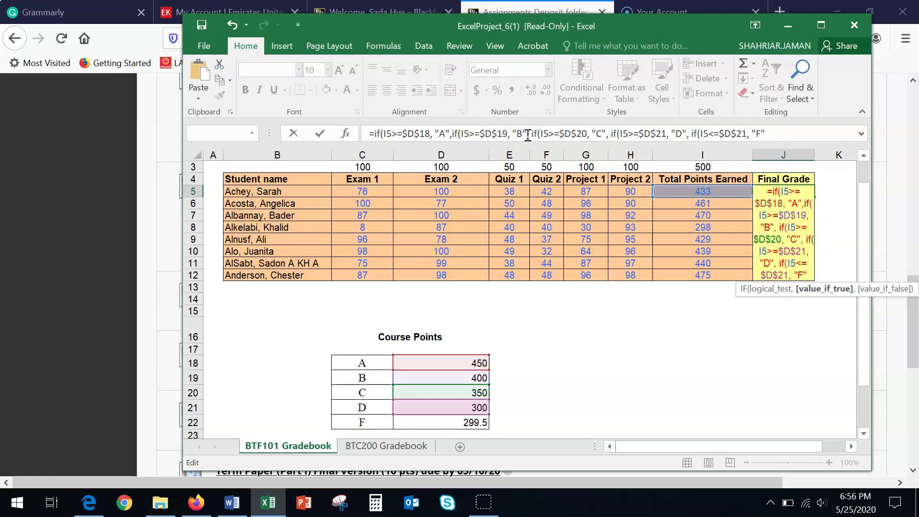
Close the nested IF with four parentheses and commit it, grading the 433 total as B
click(563, 137)
click(585, 138)
click(605, 133)
click(632, 133)
click(665, 137)
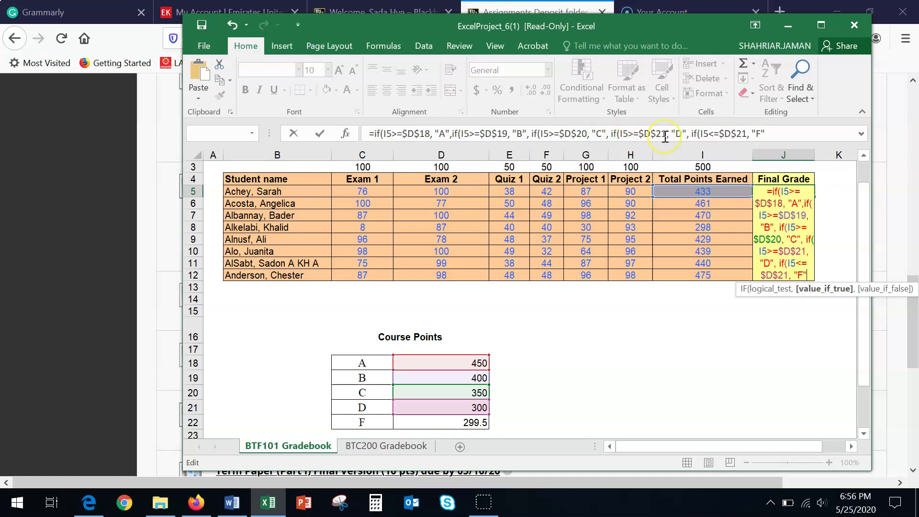
click(692, 133)
click(685, 140)
click(786, 133)
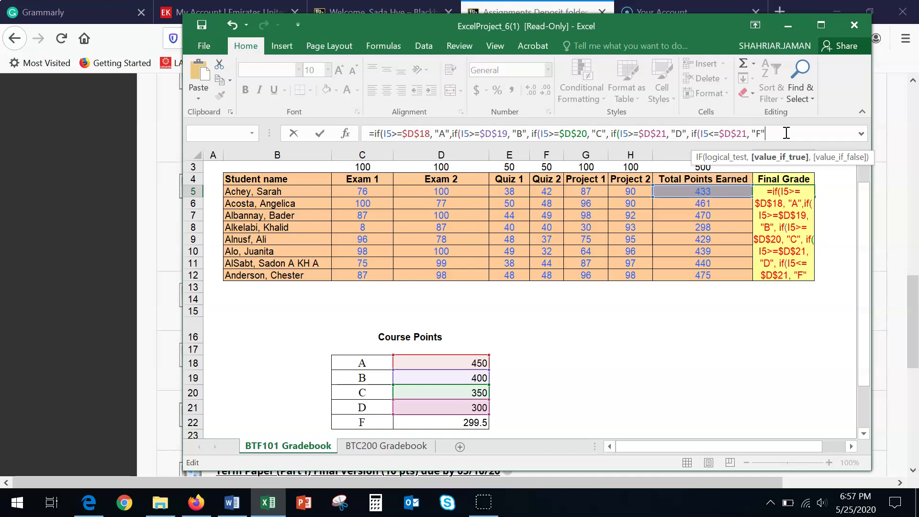
text()))))
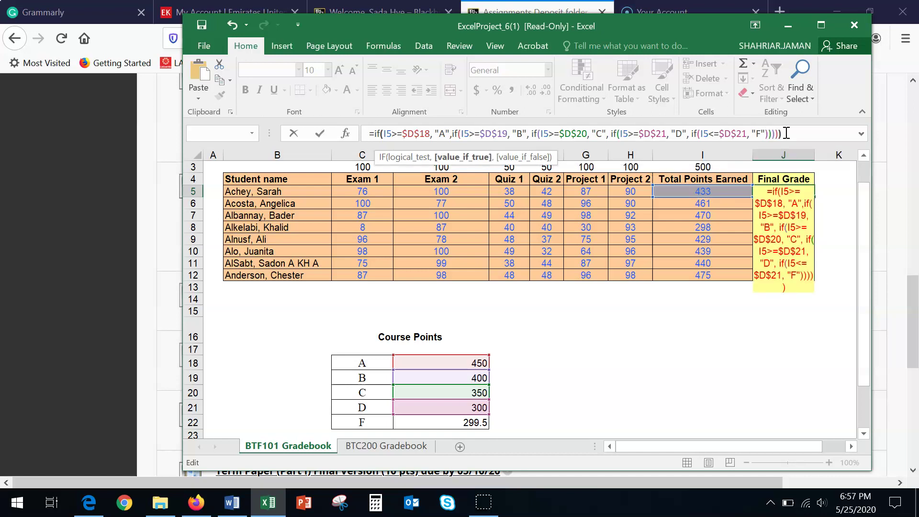
key(Return)
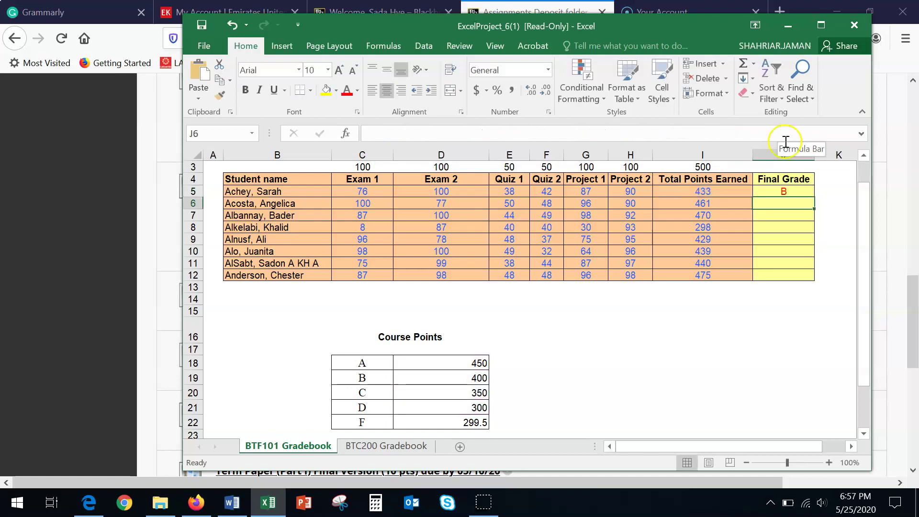
Fill the J5 grade formula down to J12, giving B, A, A, F, B, B, B, A
click(794, 191)
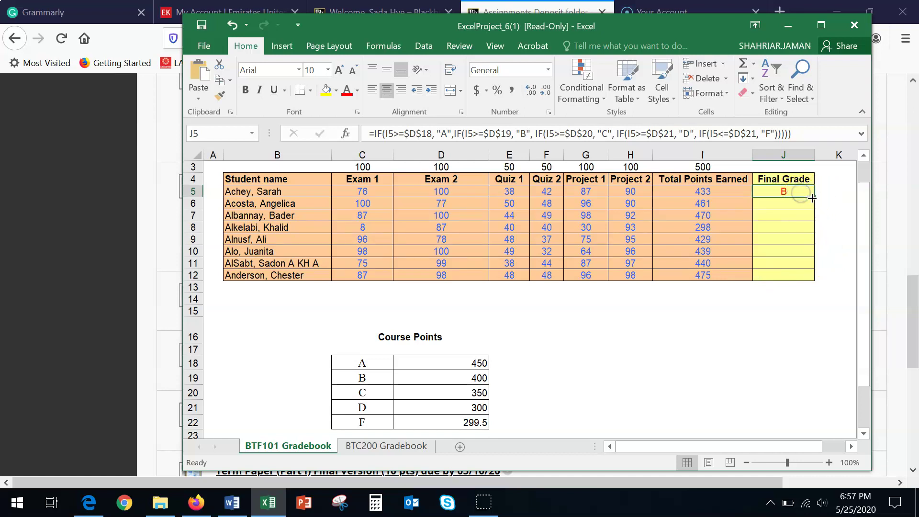
drag(811, 197, 810, 278)
click(743, 331)
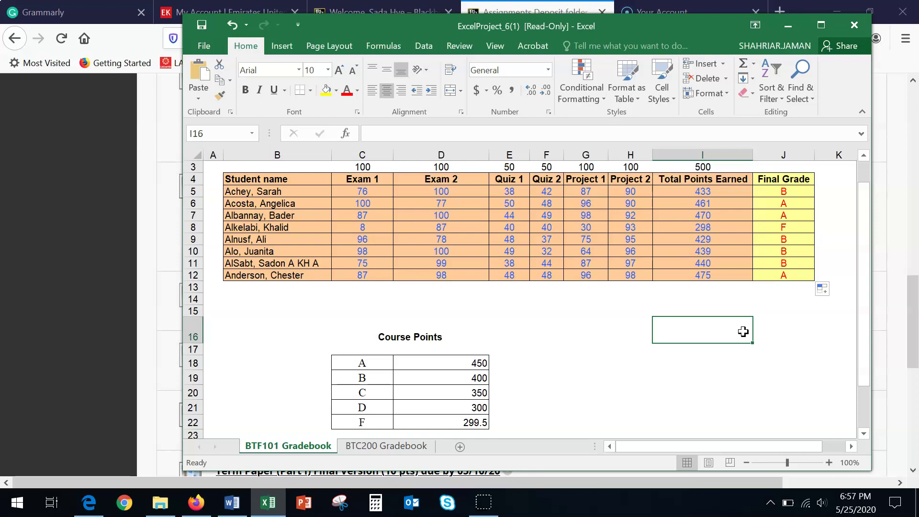
click(121, 358)
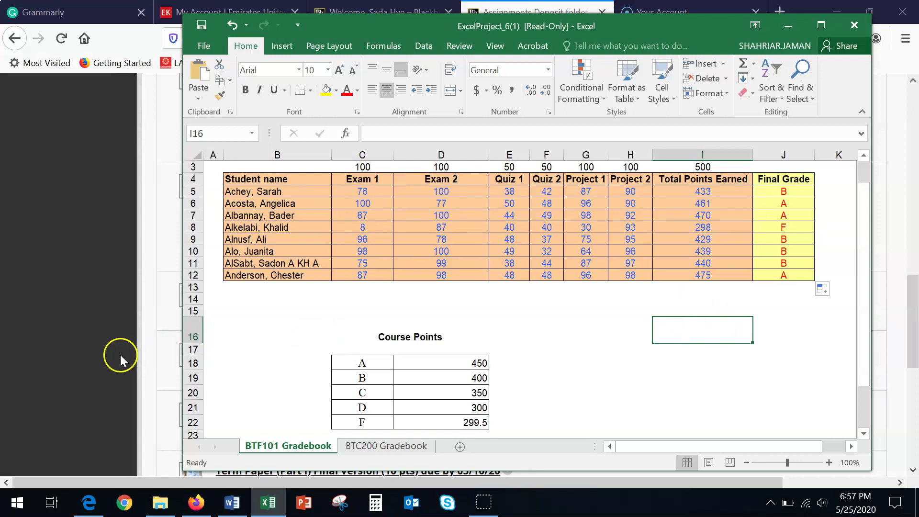